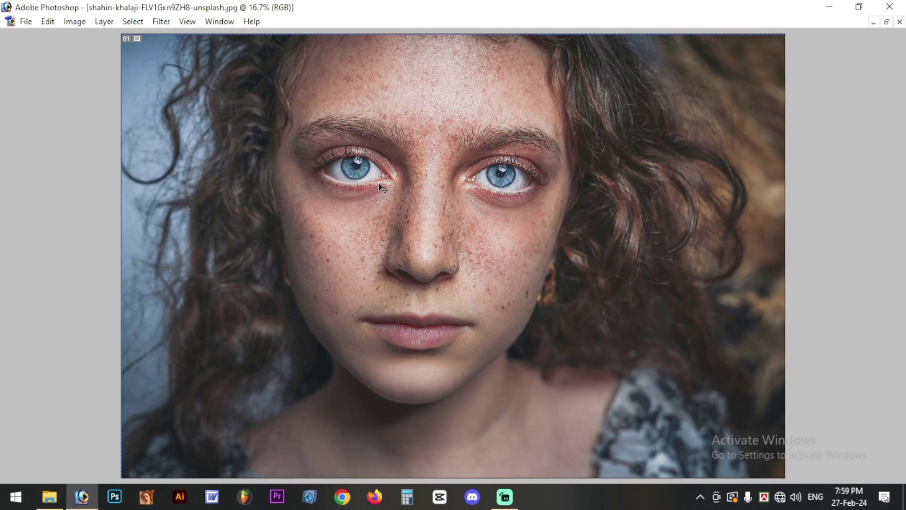
# Step: Zoom the freckled portrait to 25% and scroll so the eyes and nose are centred
pyautogui.hotkey('ctrl', '+')
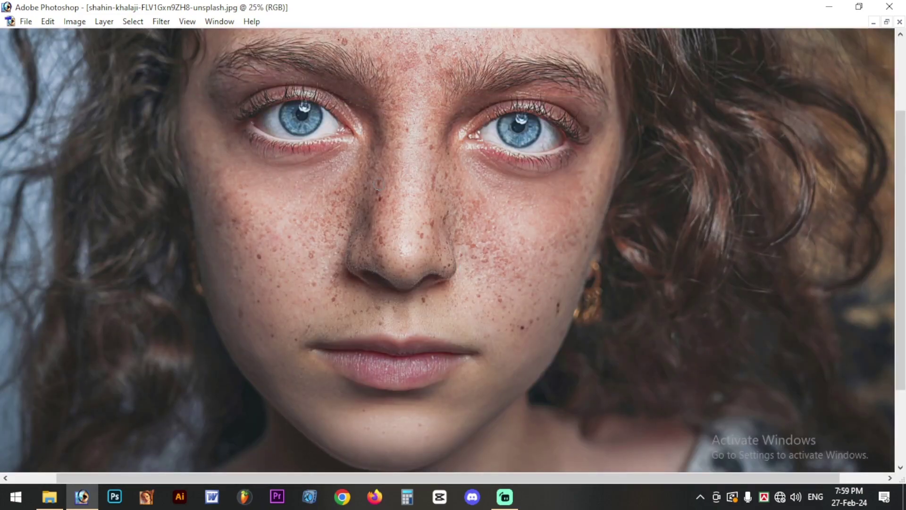
pyautogui.scroll(1, 446, 228)
pyautogui.scroll(1, 446, 228)
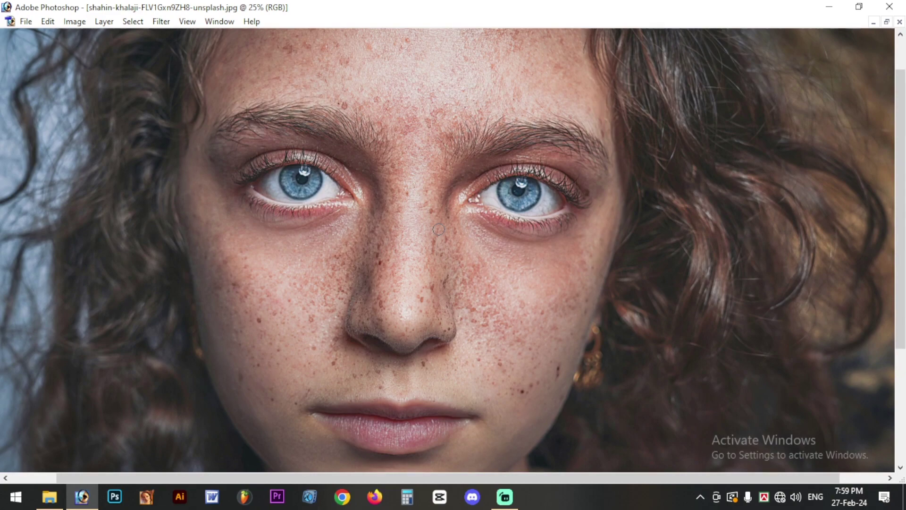
pyautogui.scroll(1, 439, 229)
pyautogui.scroll(1, 434, 227)
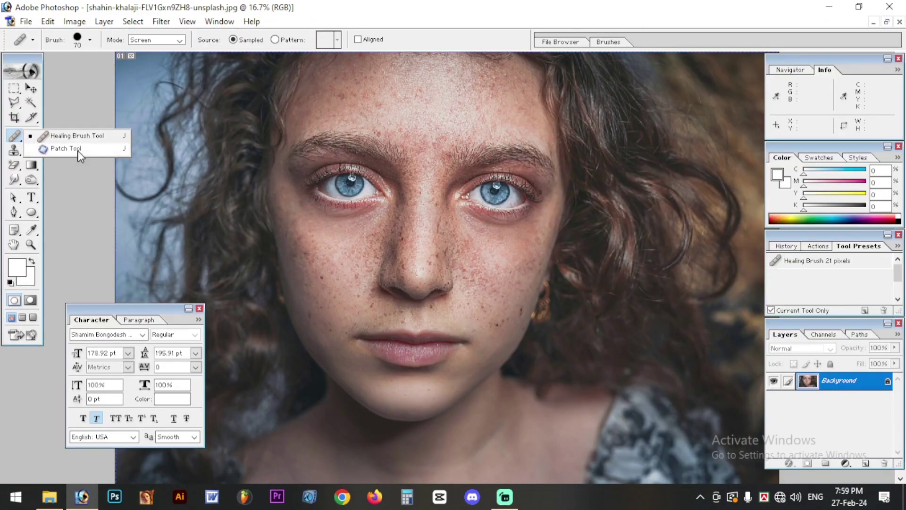
# Step: With the Healing Brush selected, create two duplicates of the Background layer
pyautogui.click(77, 138)
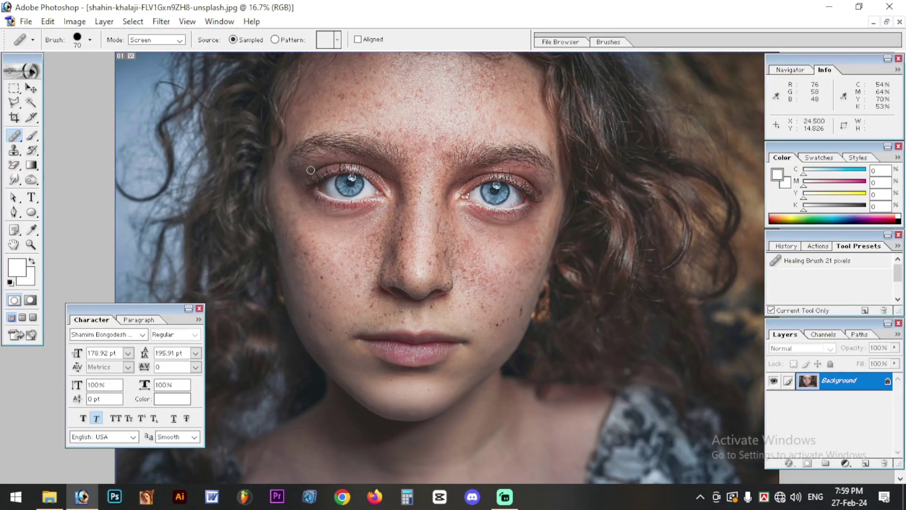
pyautogui.hotkey('ctrl', 'j')
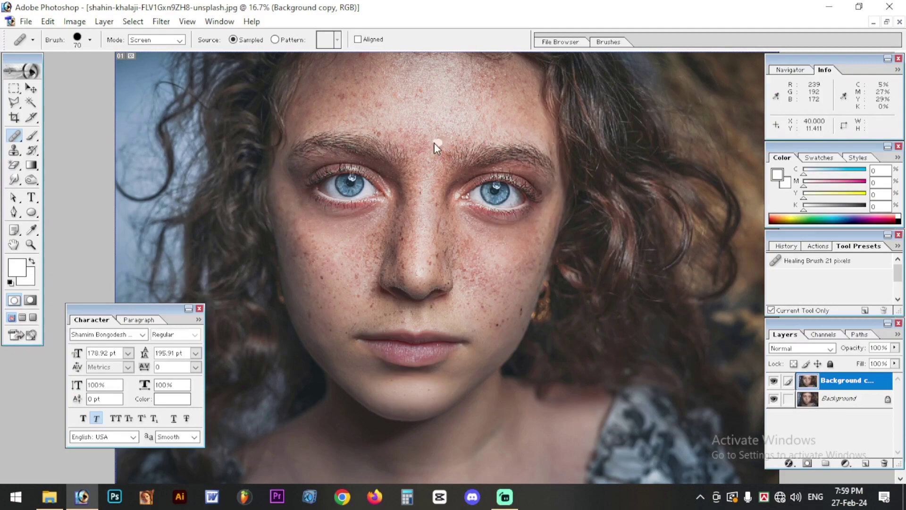
pyautogui.click(435, 143)
pyautogui.rightClick(835, 386)
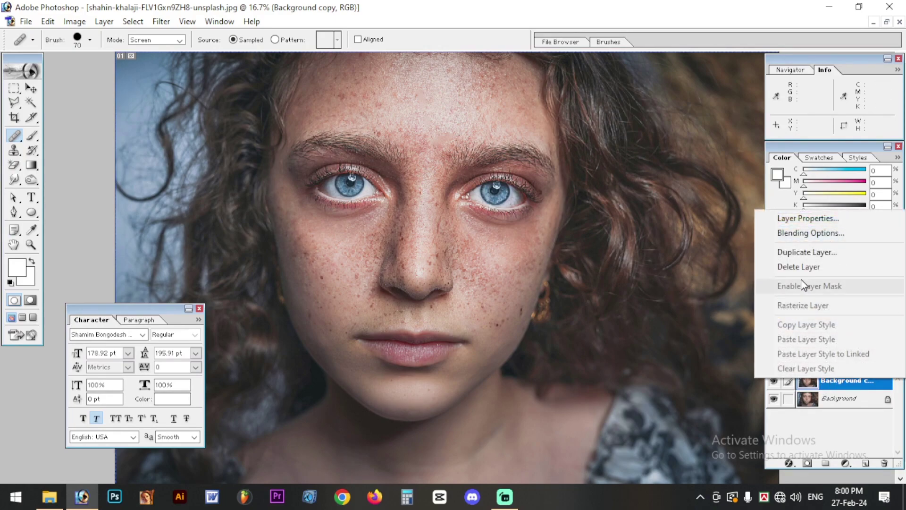
pyautogui.click(791, 254)
pyautogui.press('Return')
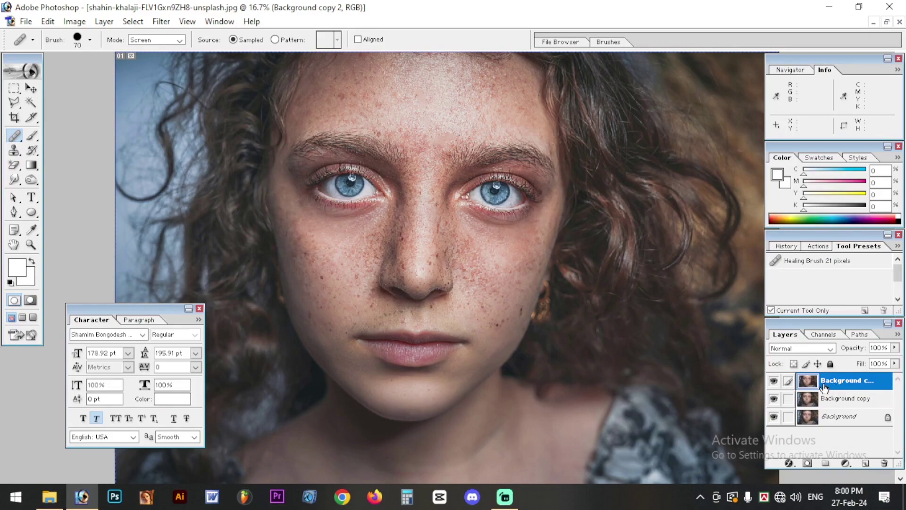
# Step: Rename the two duplicate layers '1' and '2', then select layer 1
pyautogui.doubleClick(835, 381)
pyautogui.write('1')
pyautogui.press('Return')
pyautogui.doubleClick(837, 401)
pyautogui.write('2')
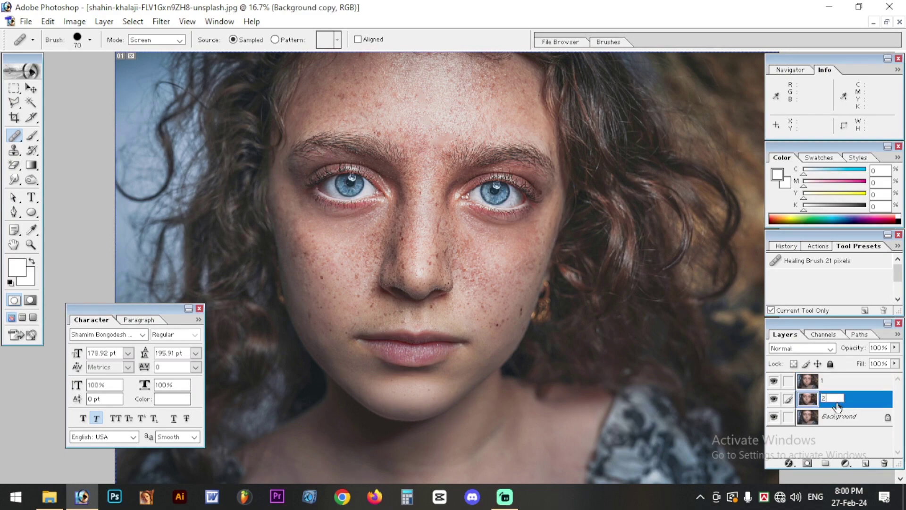
pyautogui.press('Return')
pyautogui.click(827, 383)
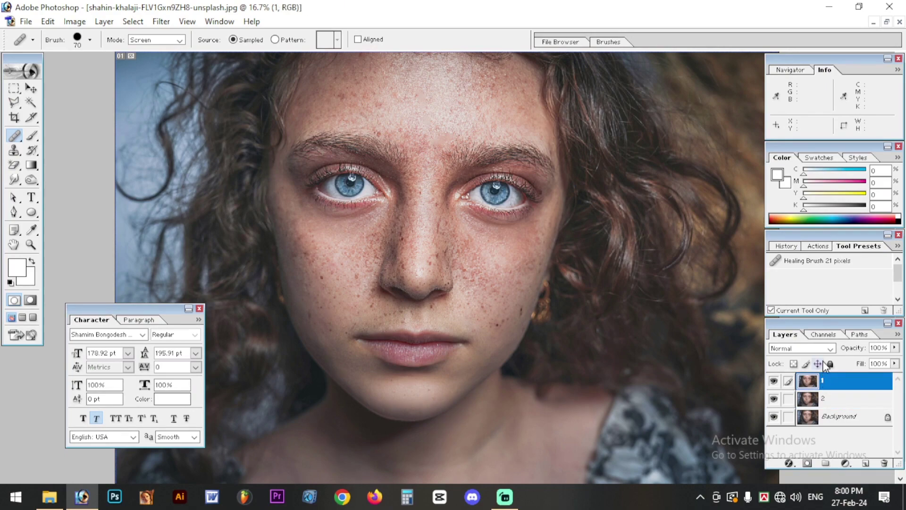
# Step: Set layer 1 to Vivid Light and invert it so the canvas turns flat grey
pyautogui.click(798, 348)
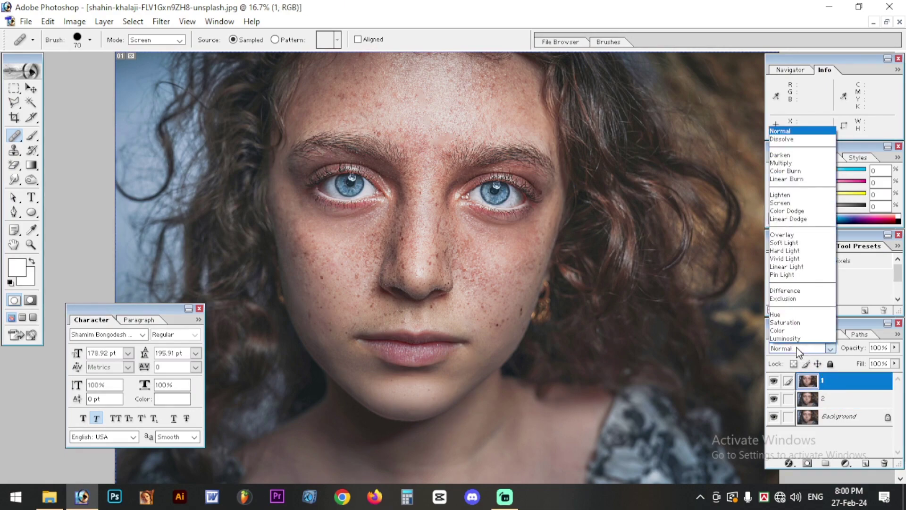
pyautogui.click(774, 264)
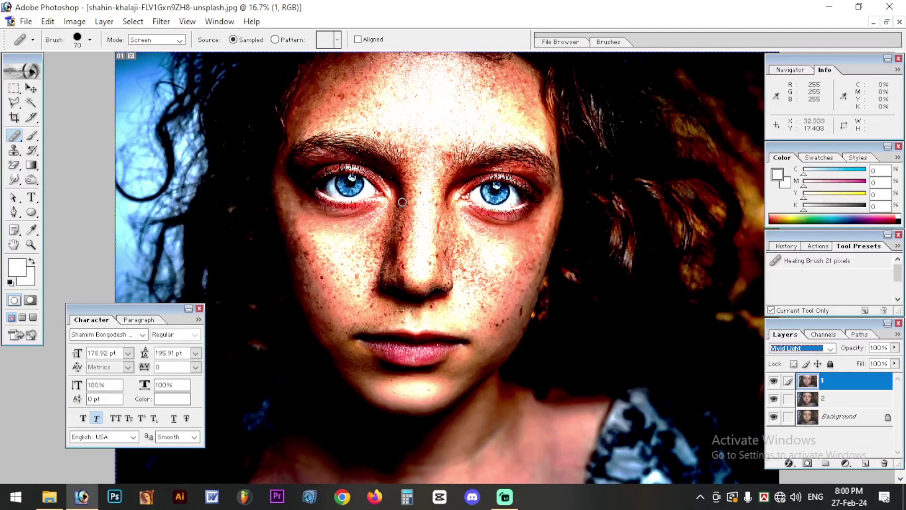
pyautogui.click(77, 22)
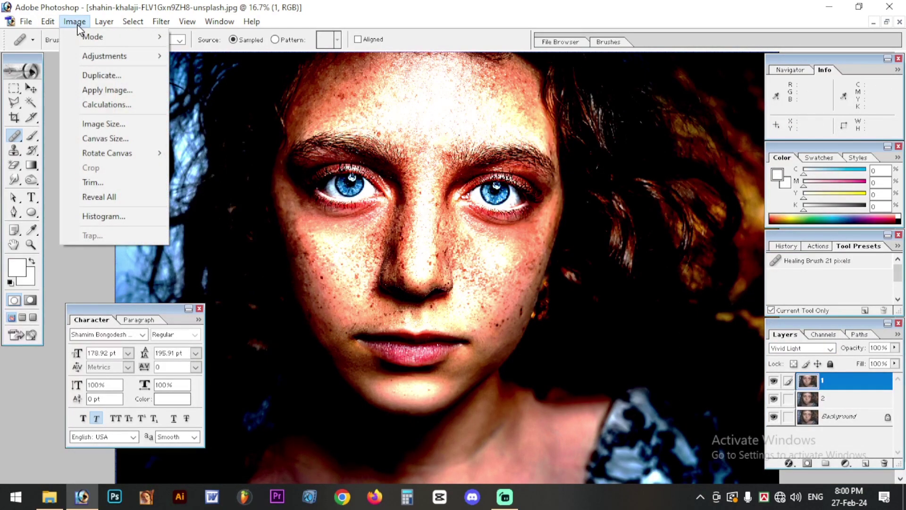
pyautogui.moveTo(104, 56)
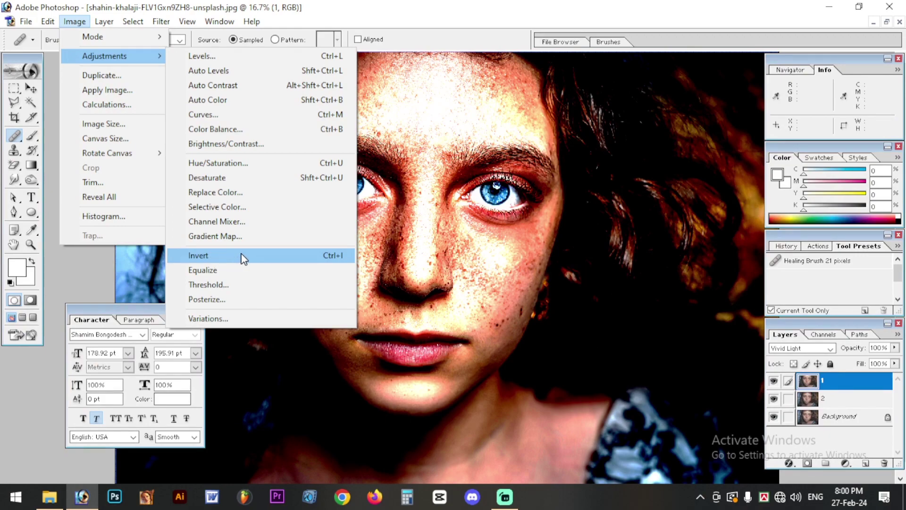
pyautogui.click(242, 255)
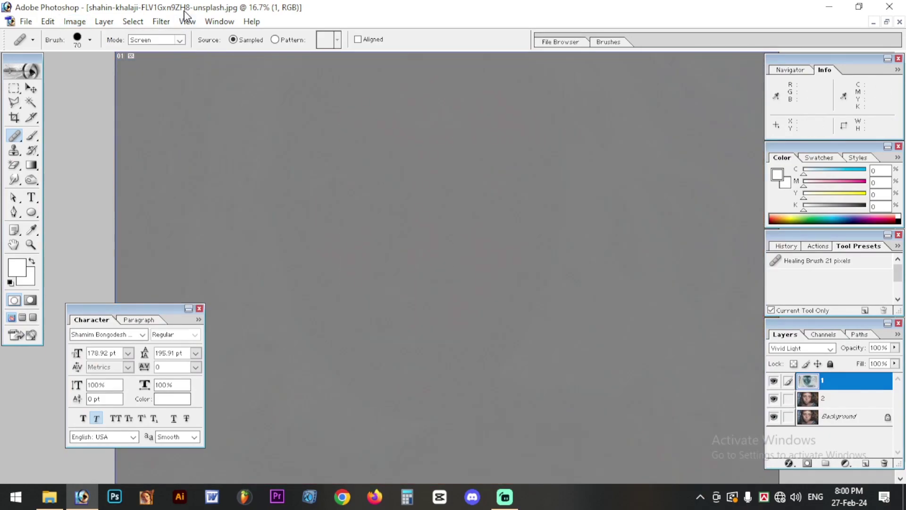
pyautogui.click(161, 21)
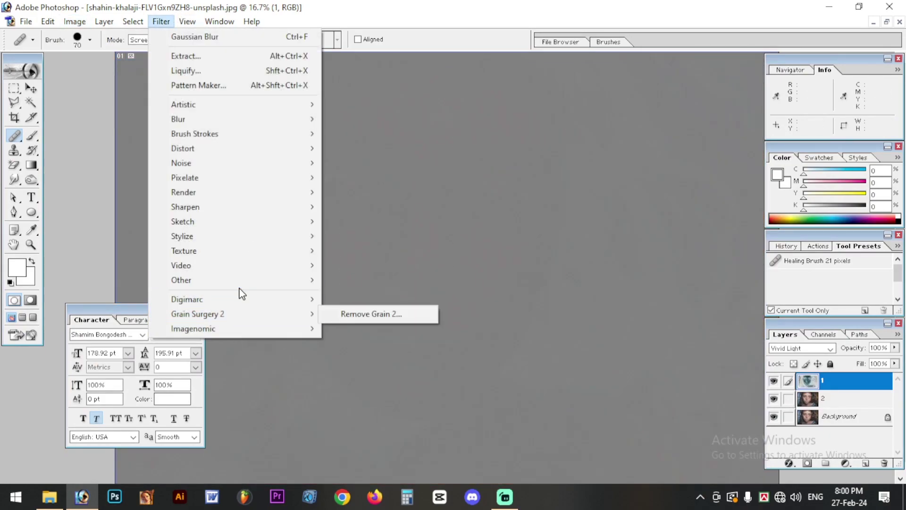
pyautogui.moveTo(181, 280)
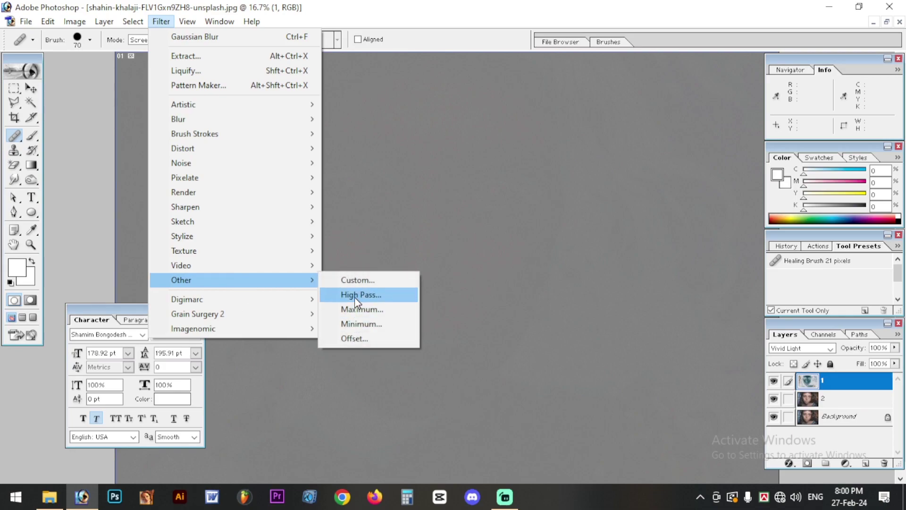
# Step: Apply a High Pass filter with a 35-pixel radius to layer 1
pyautogui.click(355, 295)
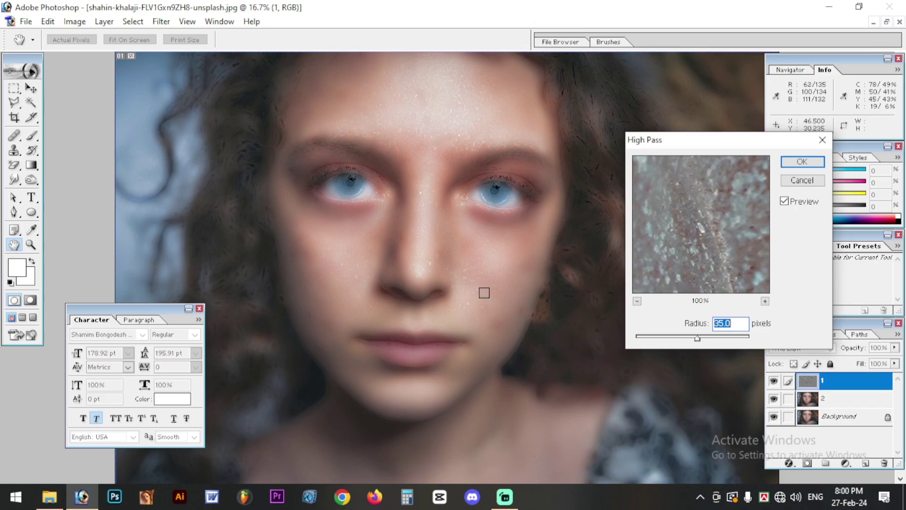
pyautogui.moveTo(697, 338); pyautogui.dragTo(596, 344)
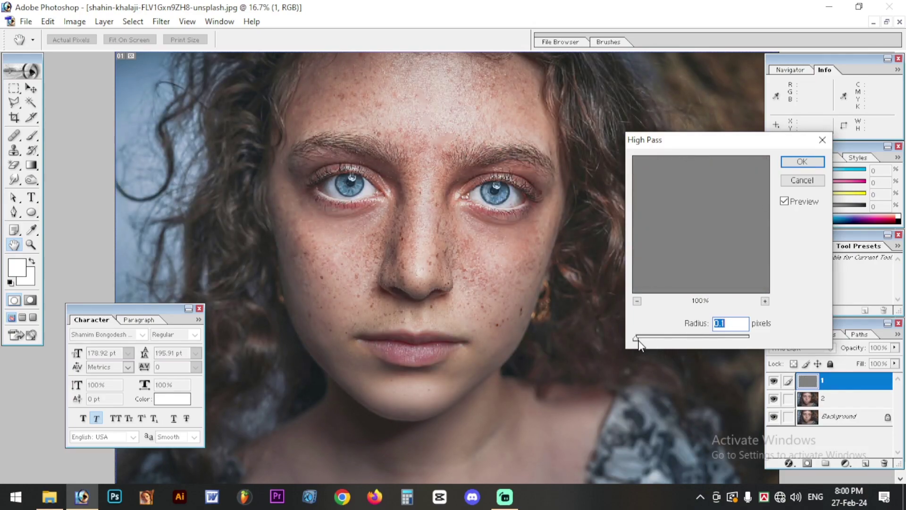
pyautogui.moveTo(637, 341); pyautogui.dragTo(674, 341)
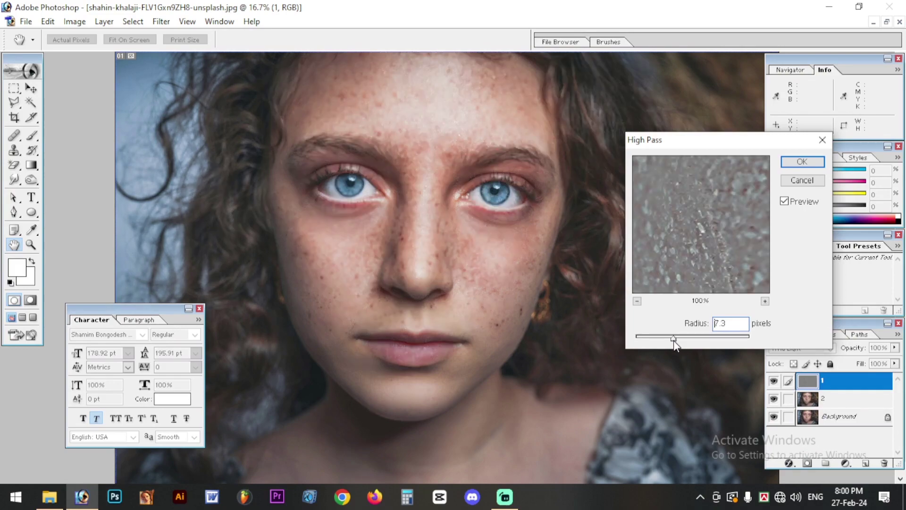
pyautogui.moveTo(673, 341); pyautogui.dragTo(695, 341)
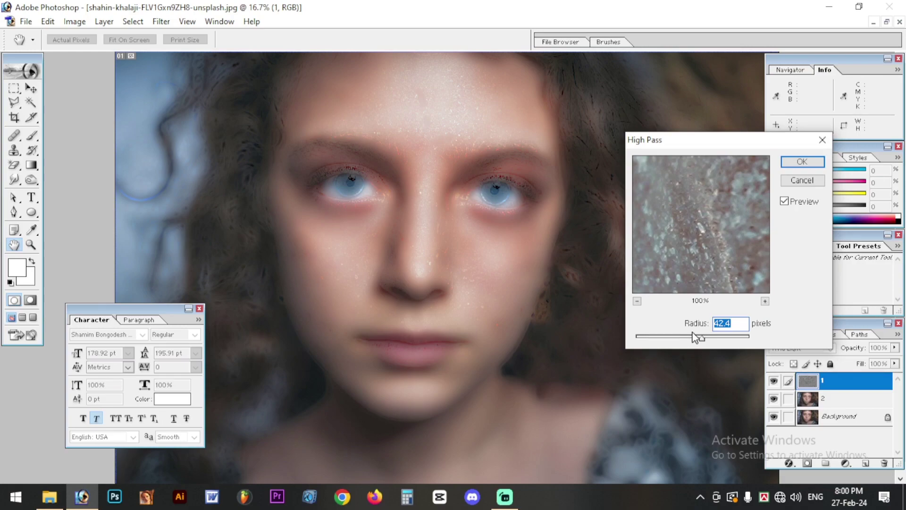
pyautogui.moveTo(696, 337); pyautogui.dragTo(680, 337)
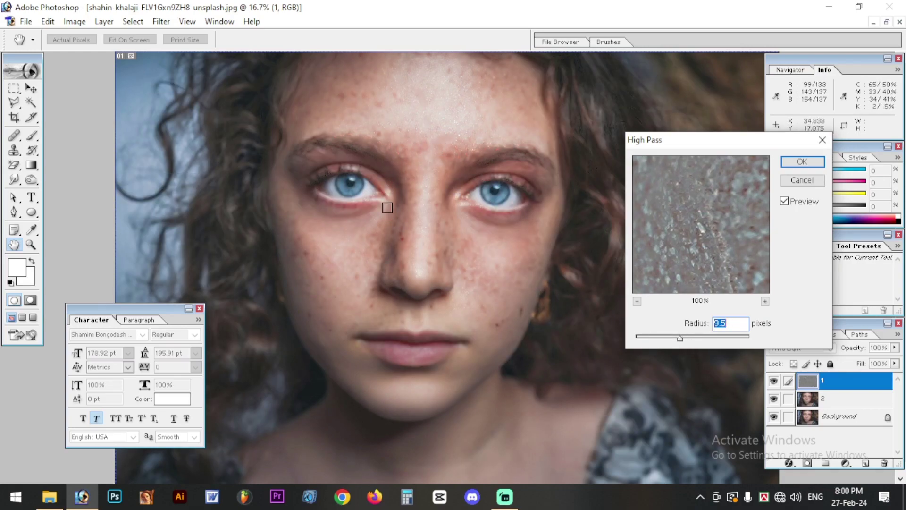
pyautogui.click(549, 286)
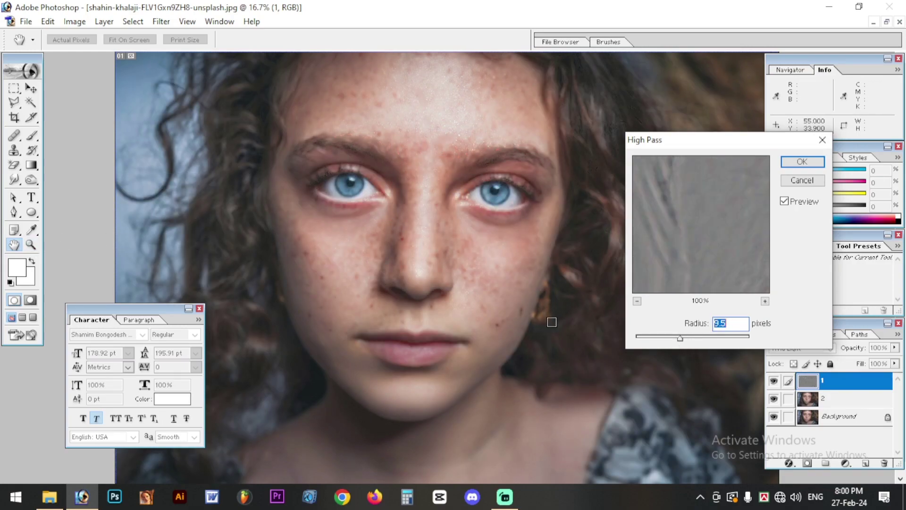
pyautogui.click(403, 239)
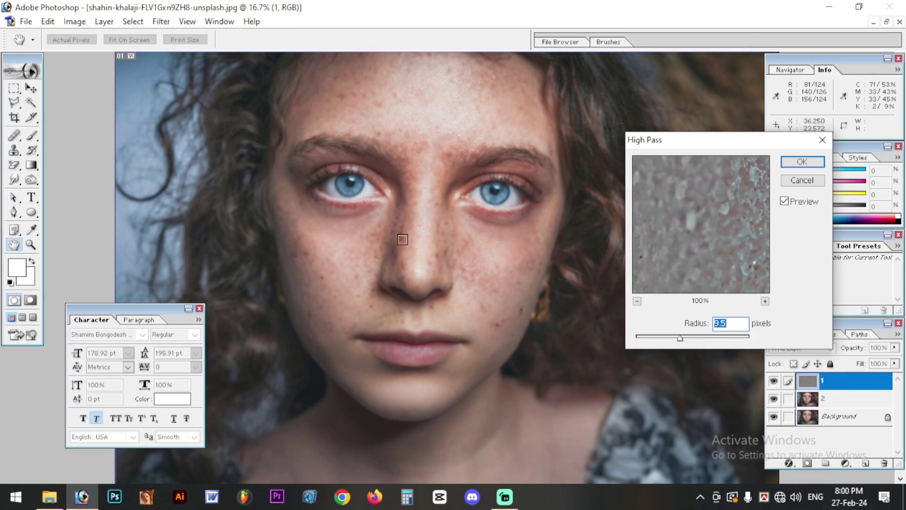
pyautogui.moveTo(679, 336); pyautogui.dragTo(709, 338)
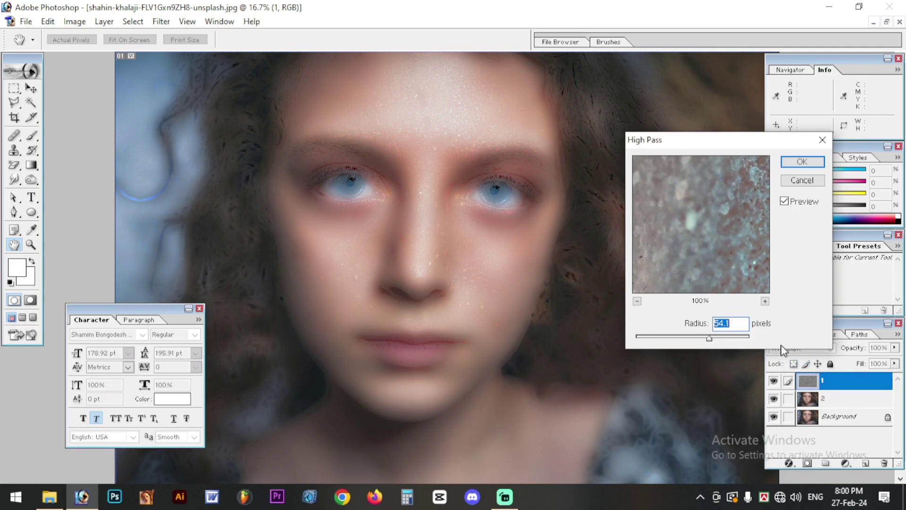
pyautogui.write('35')
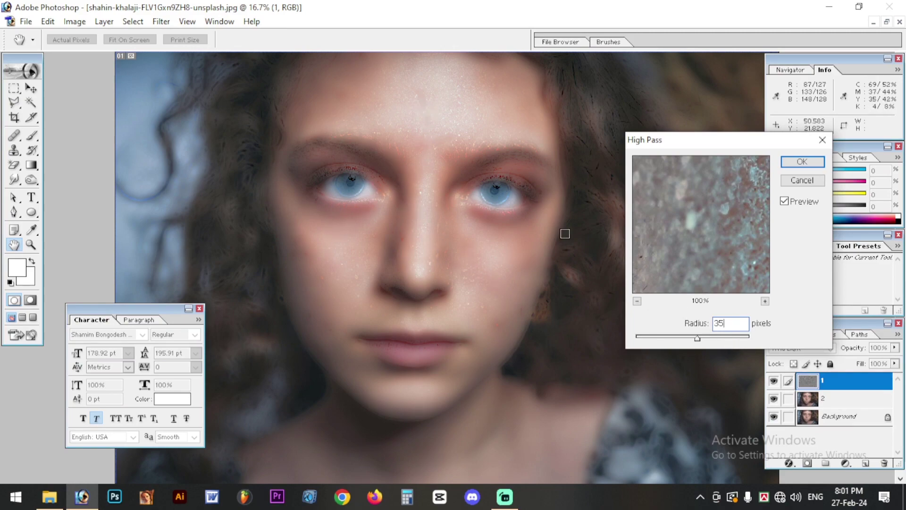
pyautogui.click(802, 162)
pyautogui.press('j')
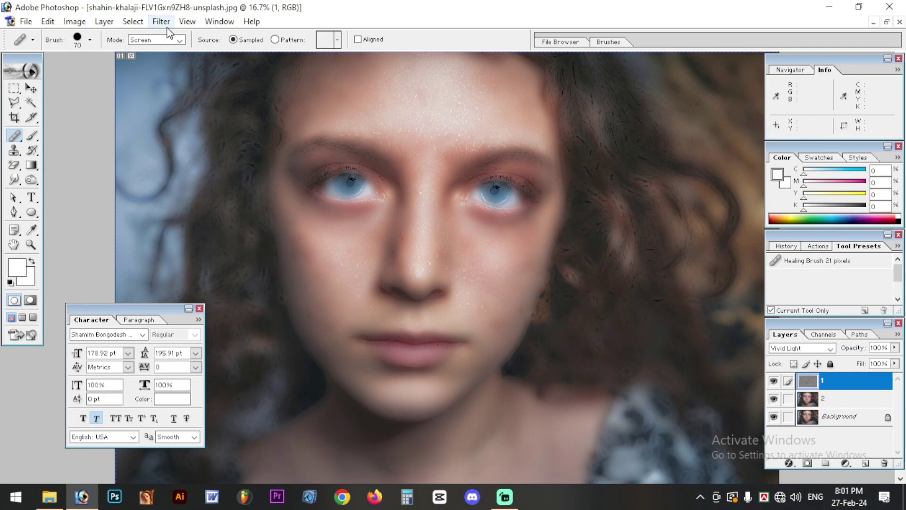
# Step: Apply a Gaussian Blur of about 2 pixels to layer 1
pyautogui.click(161, 21)
pyautogui.moveTo(177, 118)
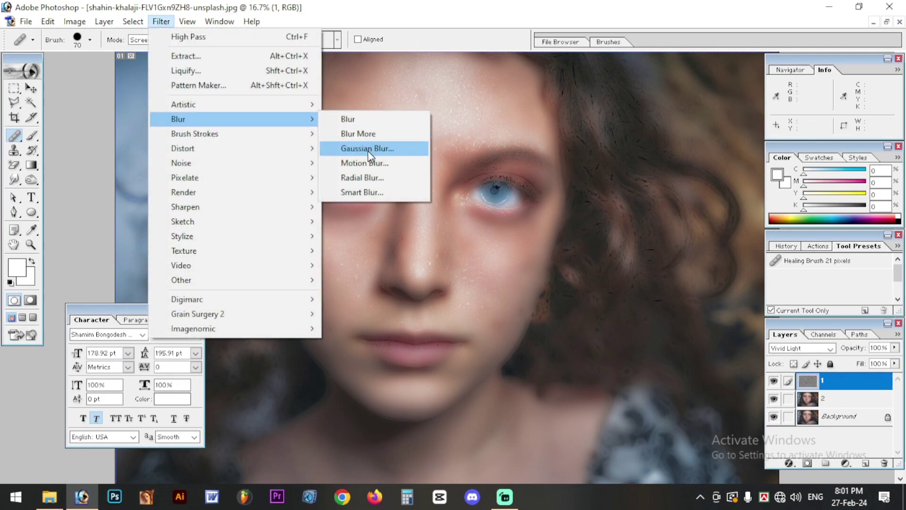
pyautogui.click(367, 149)
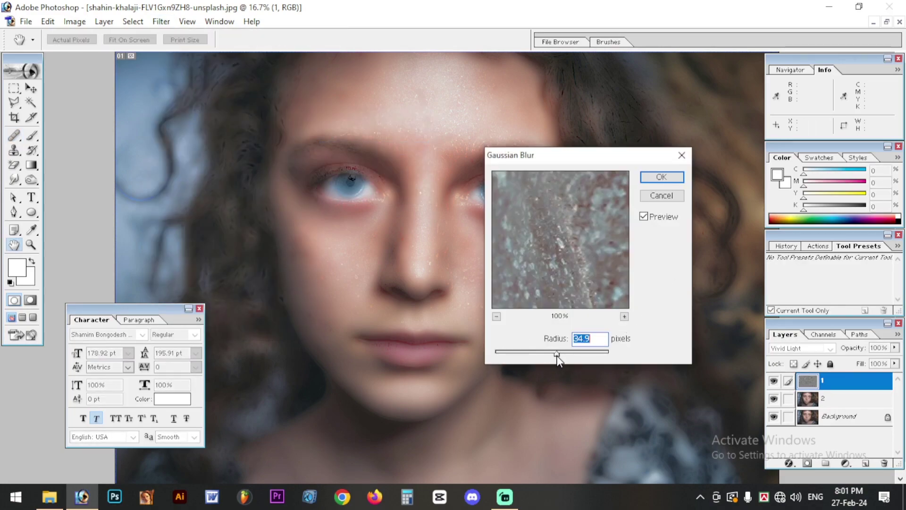
pyautogui.moveTo(558, 358); pyautogui.dragTo(630, 356)
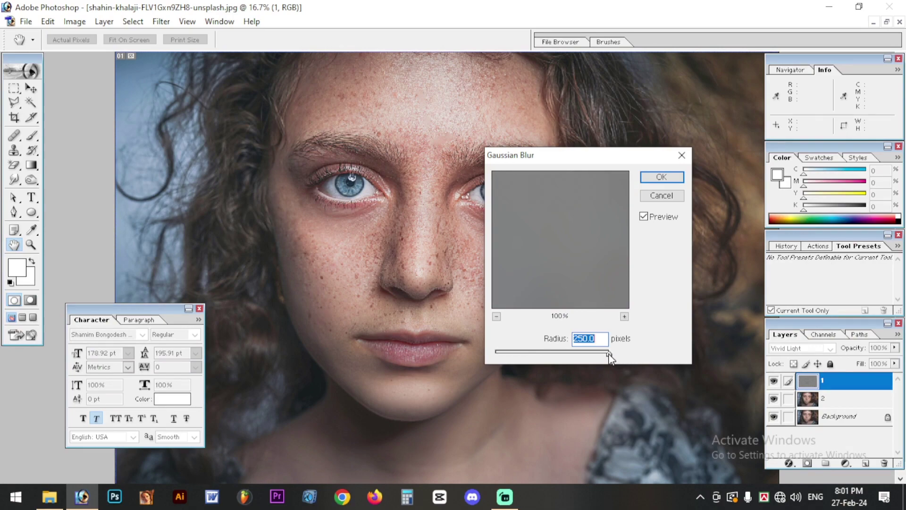
pyautogui.moveTo(608, 352); pyautogui.dragTo(499, 354)
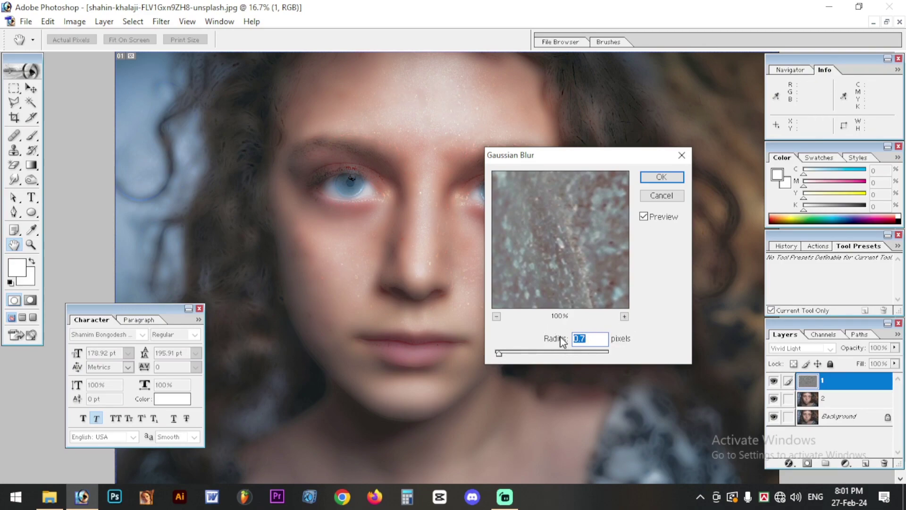
pyautogui.press('BackSpace')
pyautogui.write('.3')
pyautogui.press('BackSpace')
pyautogui.press('BackSpace')
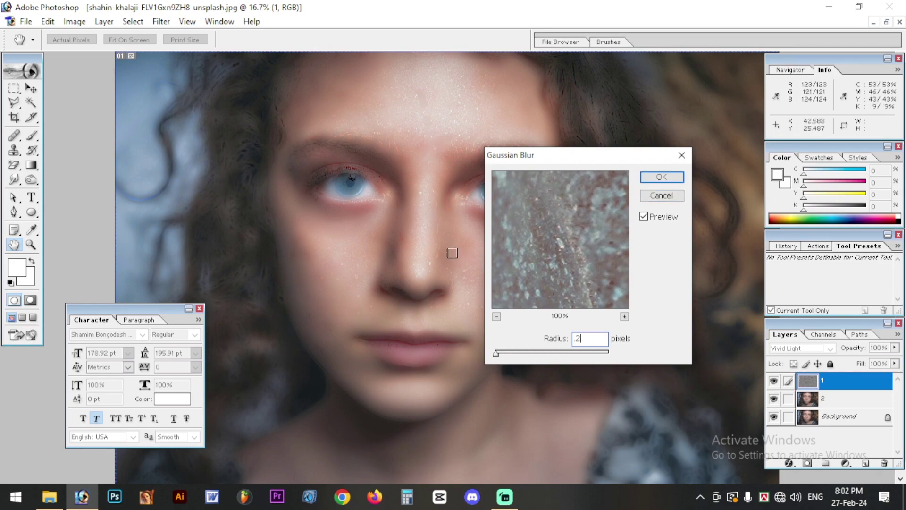
pyautogui.click(661, 177)
pyautogui.press('j')
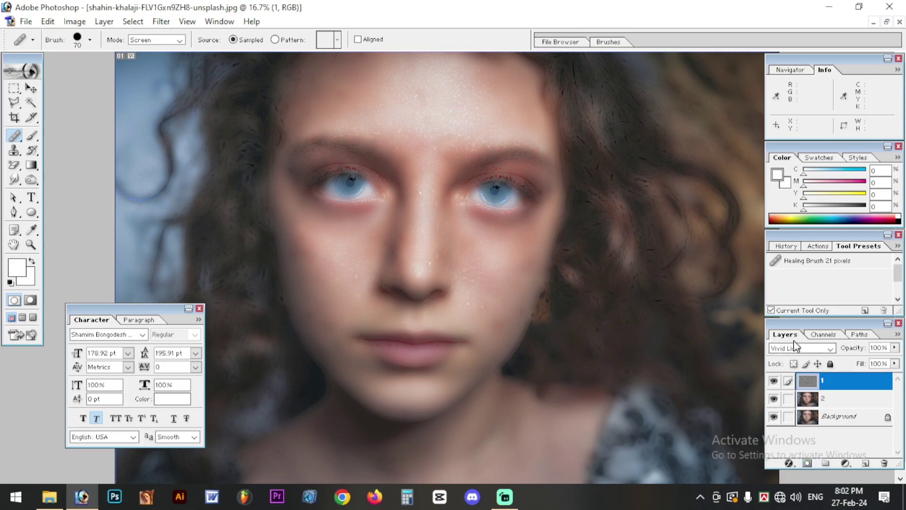
# Step: Add a layer mask to layer 1 and invert it to black
pyautogui.click(808, 463)
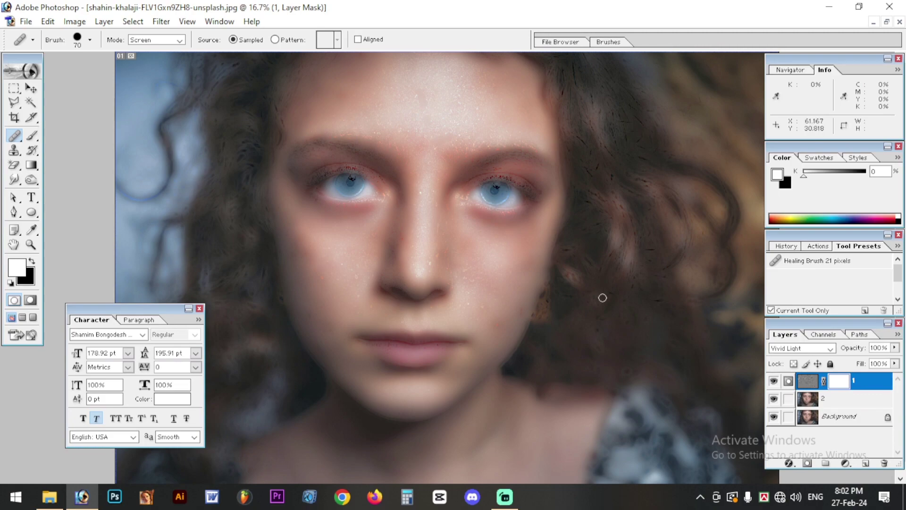
pyautogui.click(74, 22)
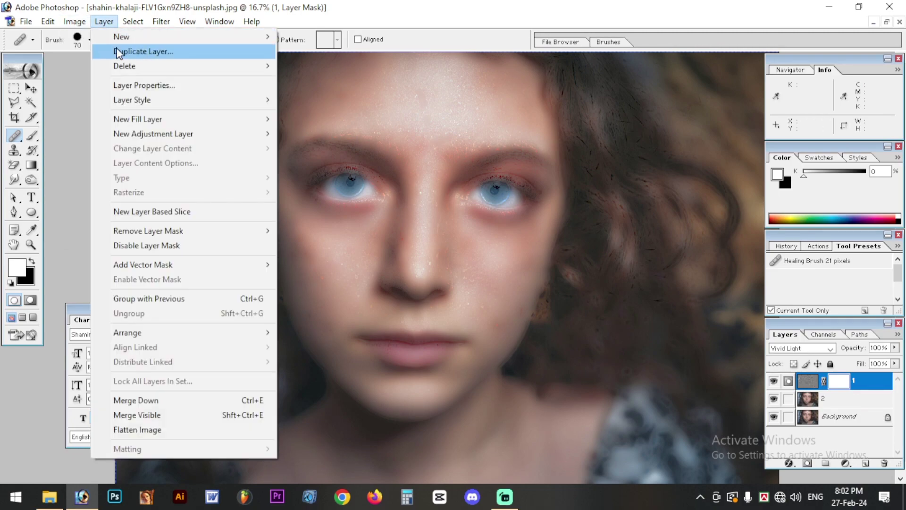
pyautogui.moveTo(104, 56)
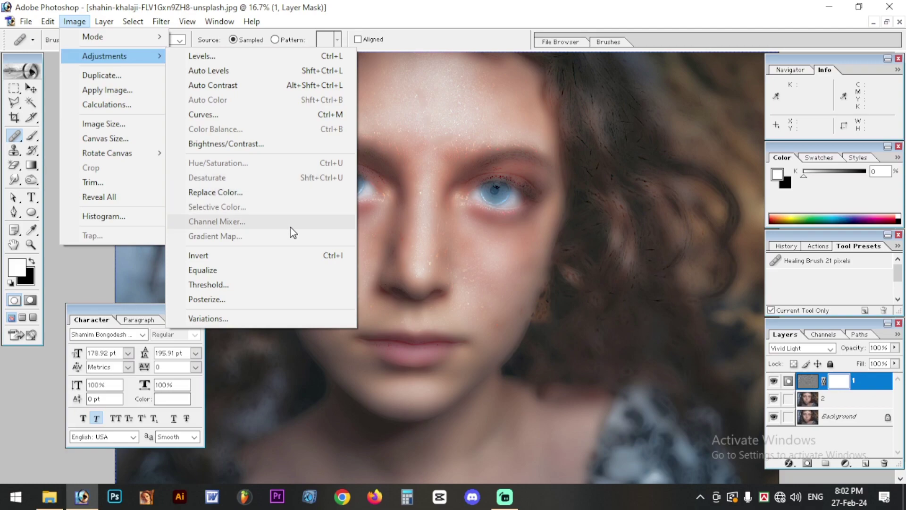
pyautogui.click(283, 255)
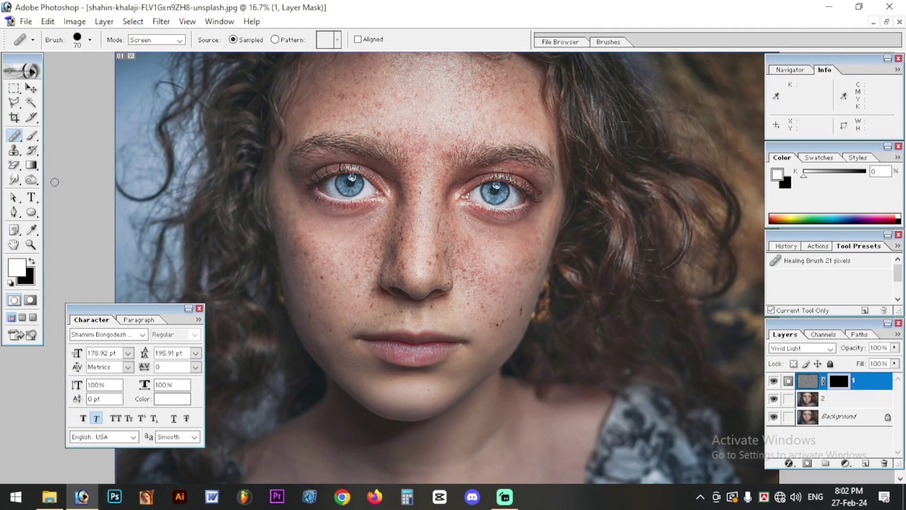
# Step: Set up the Brush tool with 15% flow and a 300-pixel size
pyautogui.press('b')
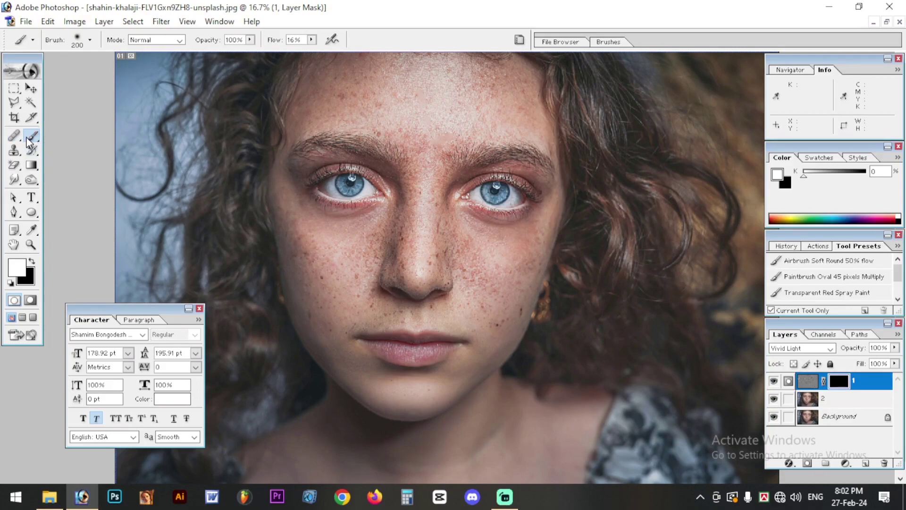
pyautogui.moveTo(29, 141); pyautogui.dragTo(77, 141)
pyautogui.click(76, 141)
pyautogui.doubleClick(304, 41)
pyautogui.write('15')
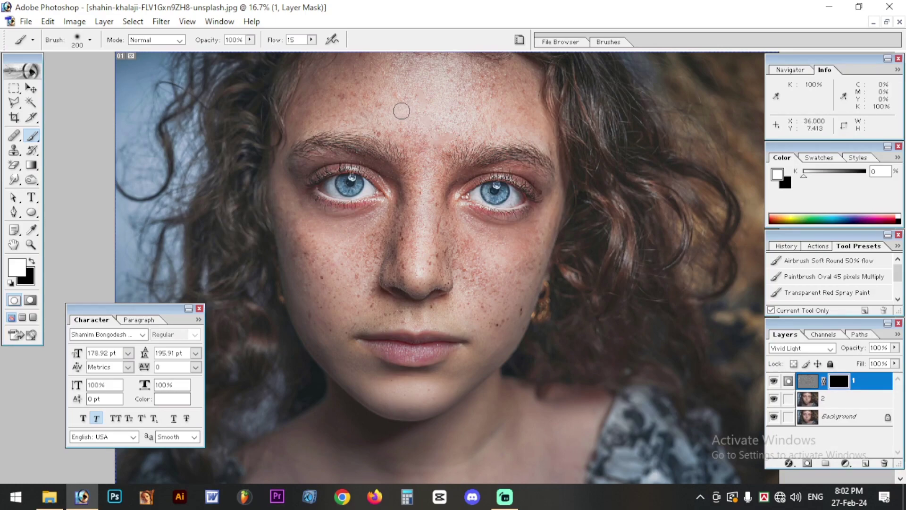
pyautogui.press('Return')
pyautogui.press(']')
pyautogui.press(']')
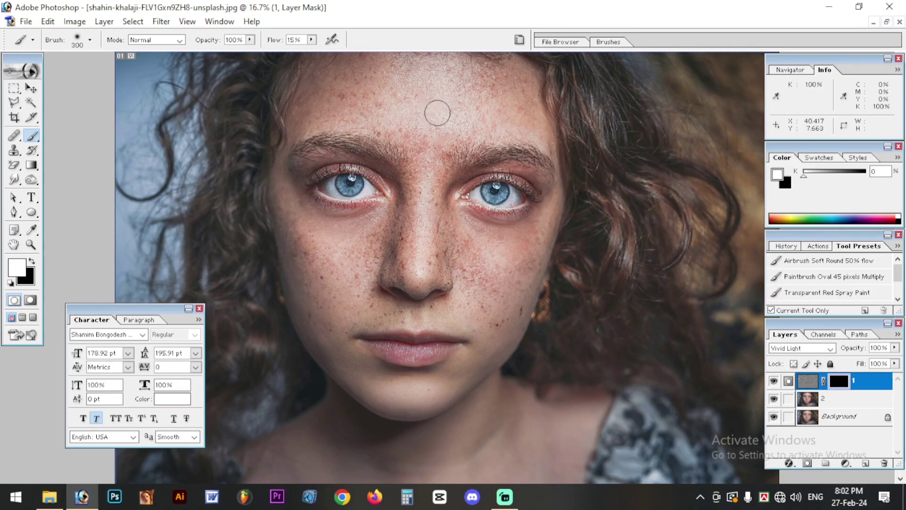
# Step: Paint white on the mask over the forehead, between the brows and the nose bridge
pyautogui.moveTo(454, 94)
pyautogui.mouseDown()
pyautogui.moveTo(398, 87)
pyautogui.moveTo(471, 86)
pyautogui.mouseUp()
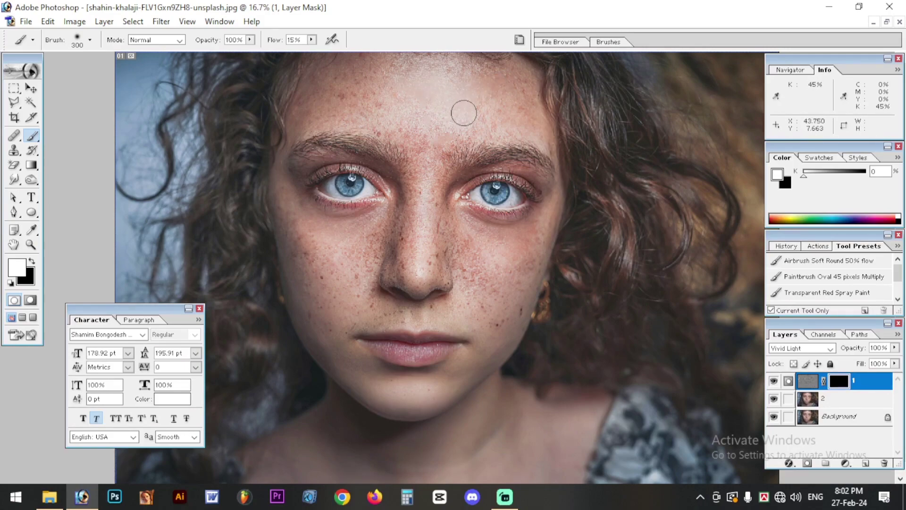
pyautogui.moveTo(478, 69); pyautogui.dragTo(482, 104)
pyautogui.hotkey('ctrl', 'i')
pyautogui.hotkey('ctrl', 'i')
pyautogui.moveTo(454, 132)
pyautogui.mouseDown()
pyautogui.moveTo(386, 123)
pyautogui.moveTo(390, 97)
pyautogui.moveTo(303, 122)
pyautogui.mouseUp()
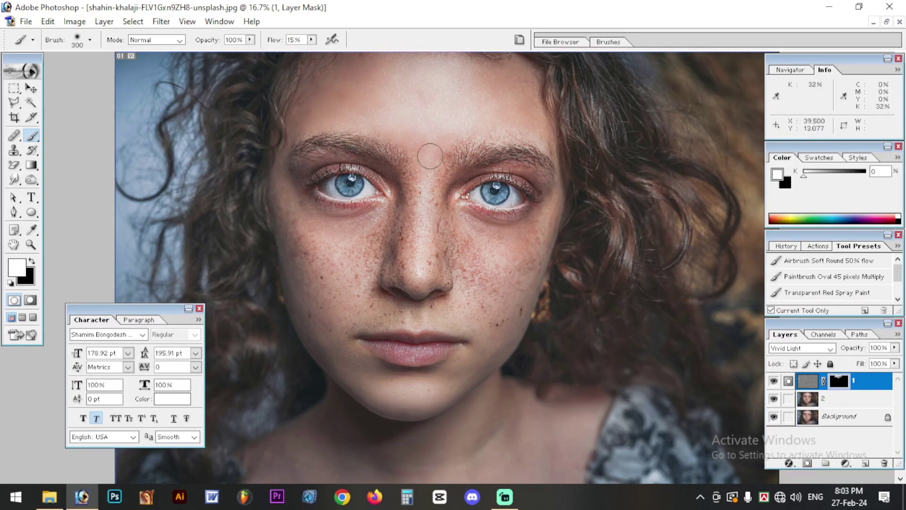
pyautogui.moveTo(436, 221); pyautogui.dragTo(445, 215)
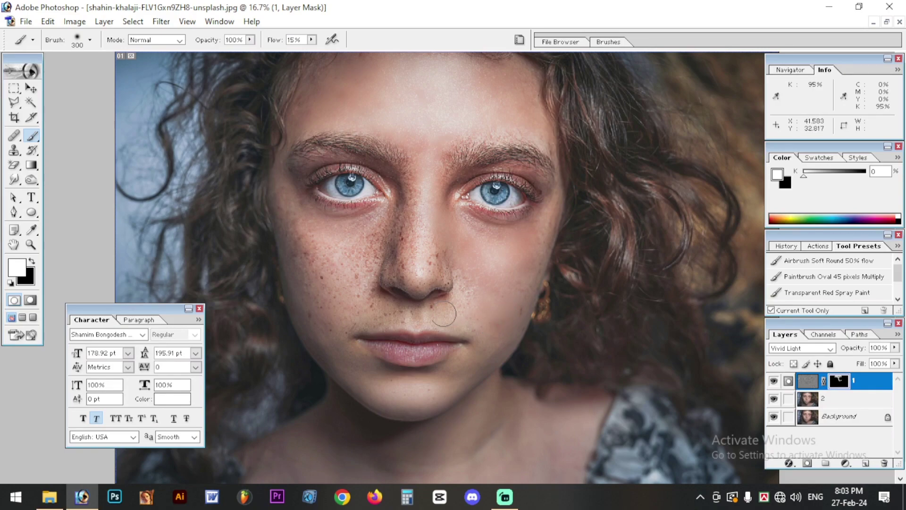
pyautogui.hotkey('ctrl', 'i')
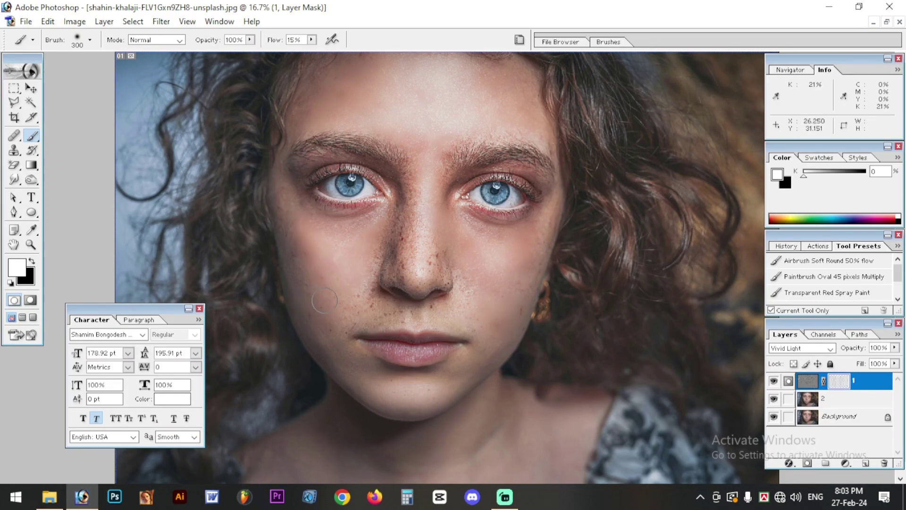
pyautogui.hotkey('ctrl', 'i')
# Step: Zoom in and paint the mask over the nose with 150, then 90-pixel brushes
pyautogui.hotkey('ctrl', '+')
pyautogui.press('[')
pyautogui.press('[')
pyautogui.press('[')
pyautogui.moveTo(404, 168)
pyautogui.mouseDown()
pyautogui.moveTo(404, 283)
pyautogui.moveTo(415, 333)
pyautogui.moveTo(466, 326)
pyautogui.moveTo(475, 241)
pyautogui.mouseUp()
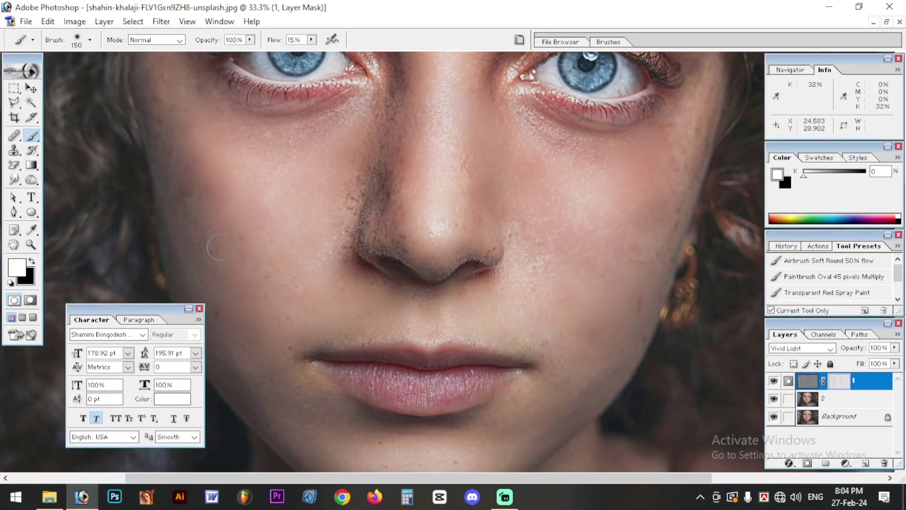
pyautogui.moveTo(398, 57); pyautogui.dragTo(397, 140)
pyautogui.press('[')
pyautogui.press('[')
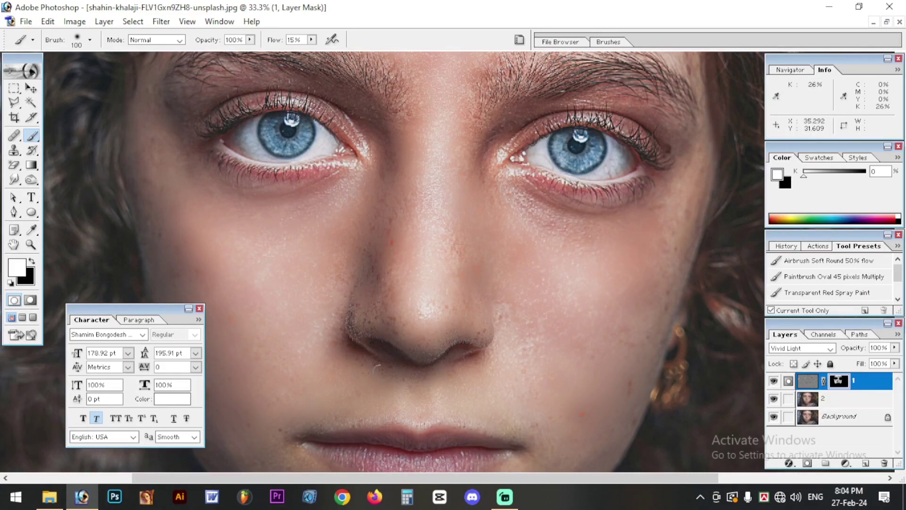
pyautogui.press('[')
pyautogui.scroll(1, 401, 217)
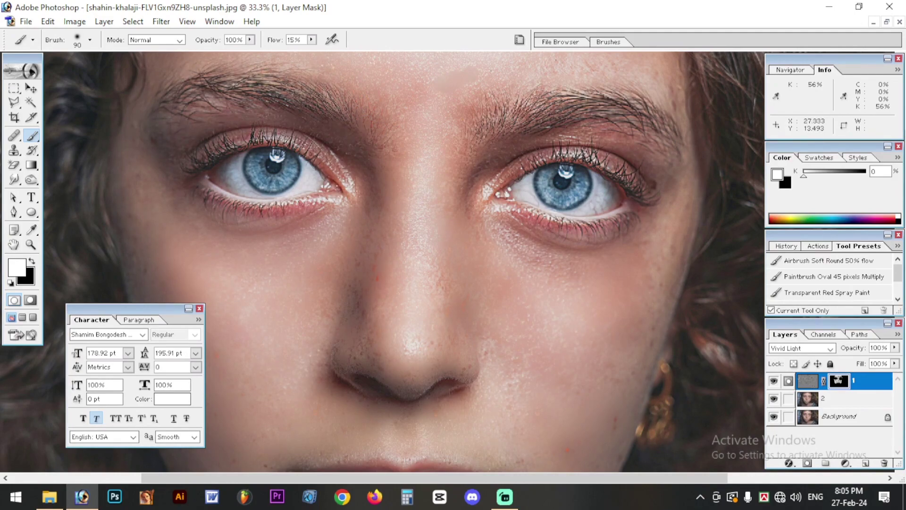
pyautogui.scroll(-5, 493, 235)
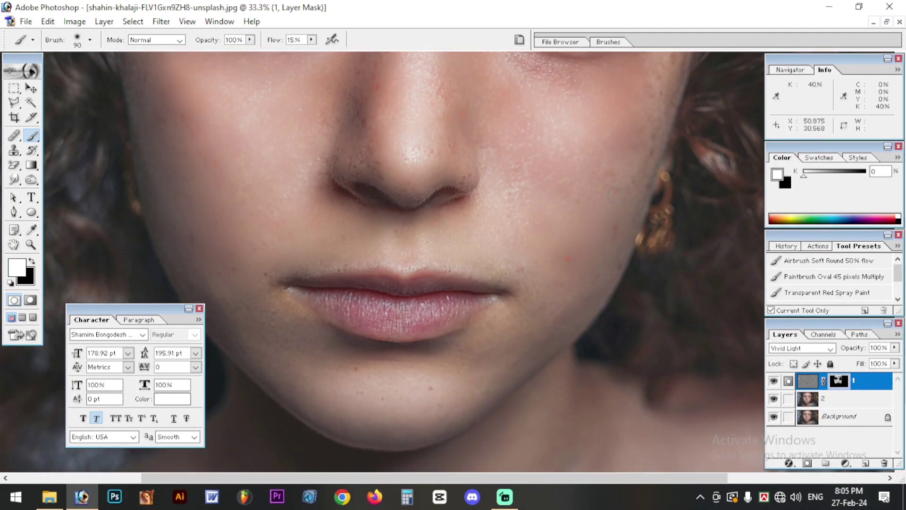
# Step: Undo a stray mask fill, fit the image to the window, and hide the Background layer
pyautogui.hotkey('alt', 'BackSpace')
pyautogui.hotkey('ctrl', 'z')
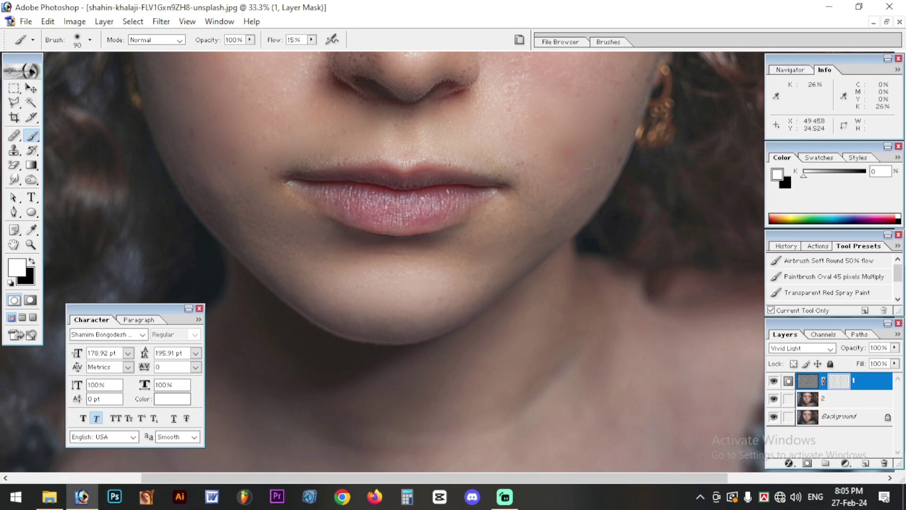
pyautogui.hotkey('ctrl', '0')
pyautogui.click(774, 416)
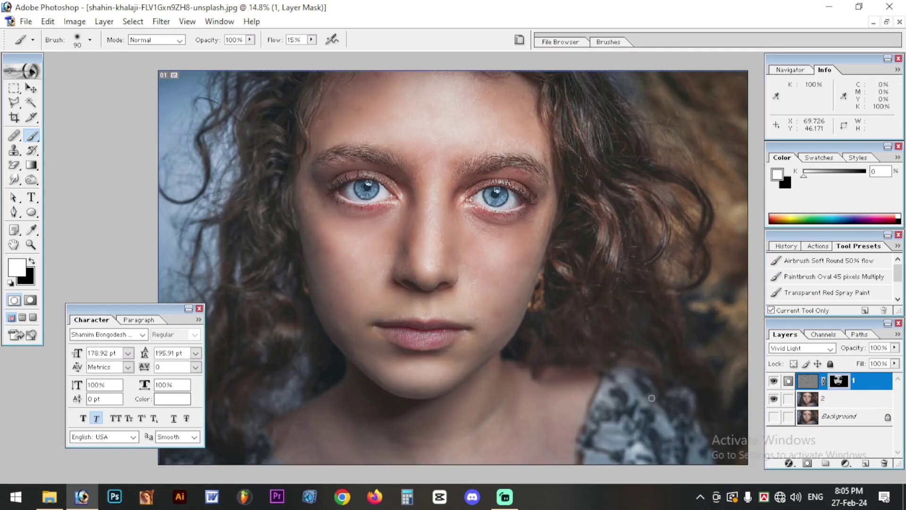
pyautogui.click(31, 245)
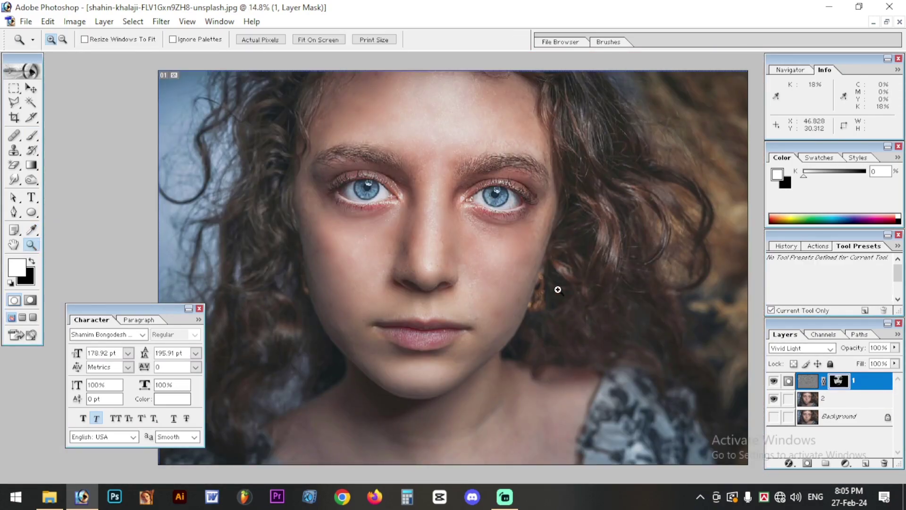
pyautogui.moveTo(403, 246); pyautogui.dragTo(597, 355)
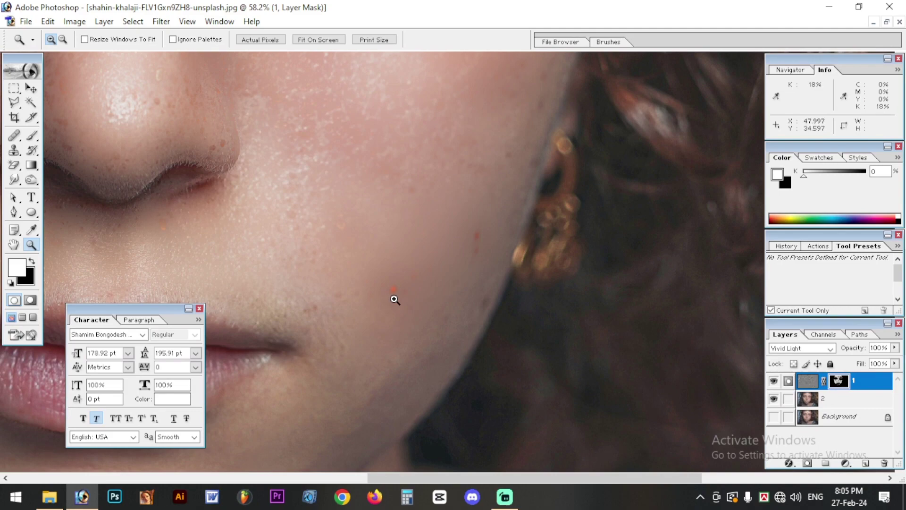
pyautogui.hotkey('ctrl', '0')
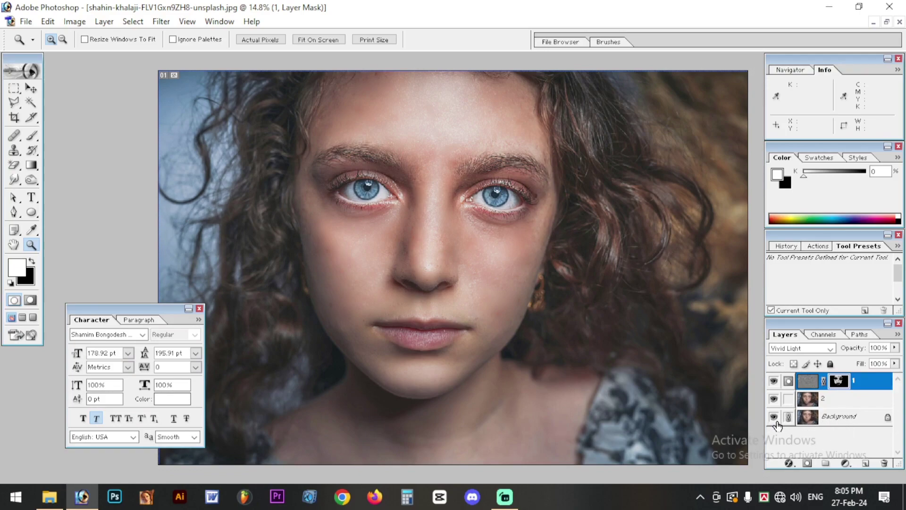
pyautogui.click(775, 418)
pyautogui.hotkey('ctrl', 'alt', 'z')
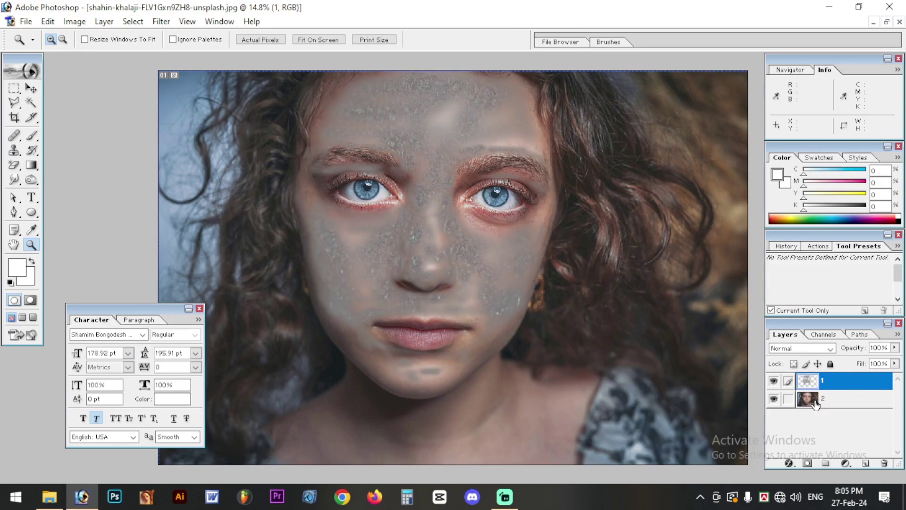
pyautogui.hotkey('ctrl', 'shift', 'z')
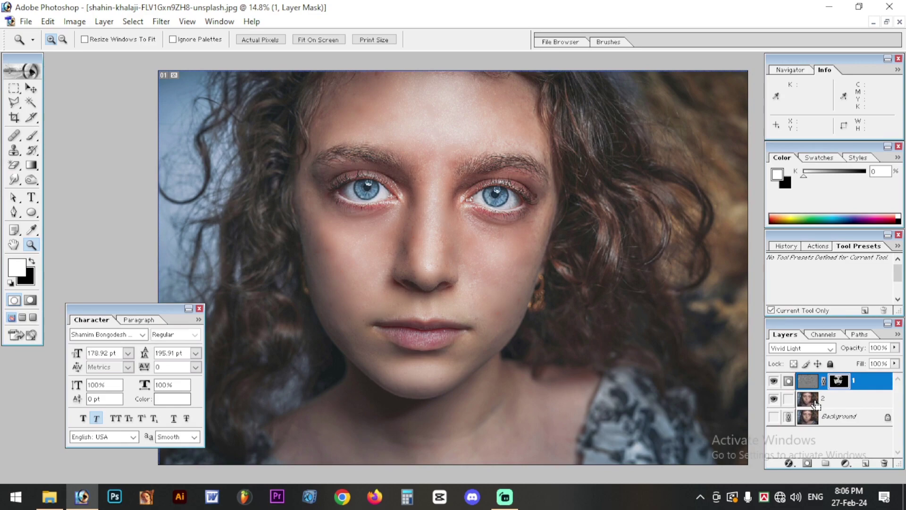
# Step: Merge the visible layers into layer 1, zoom into the lower face, and select the Healing Brush
pyautogui.hotkey('ctrl', 'shift', 'e')
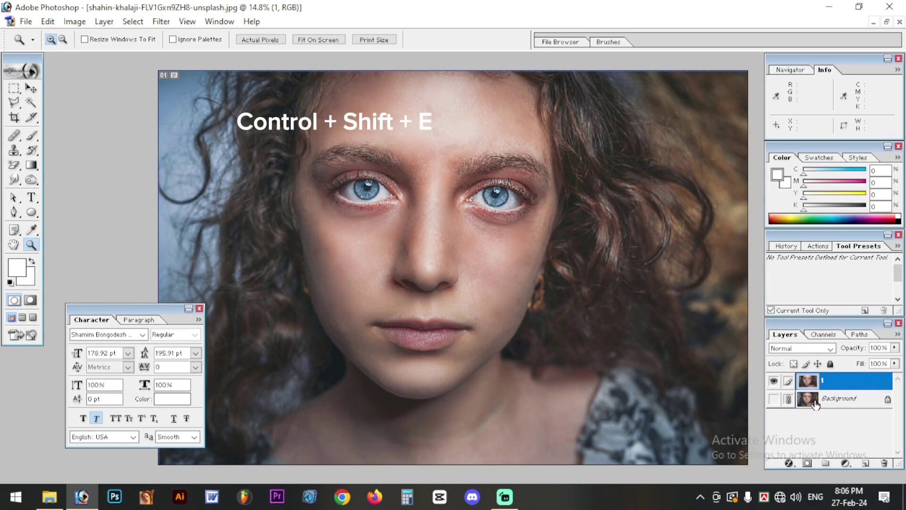
pyautogui.click(590, 323)
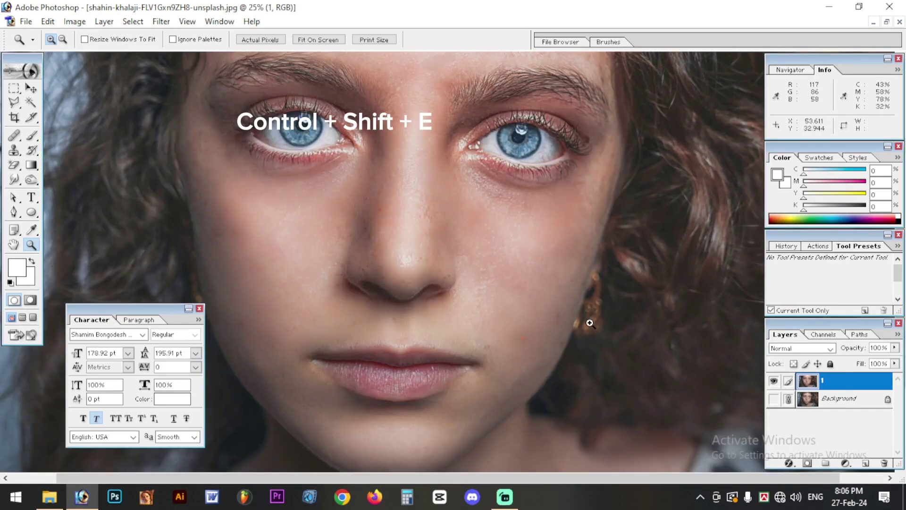
pyautogui.scroll(-3, 580, 323)
pyautogui.scroll(-1, 559, 315)
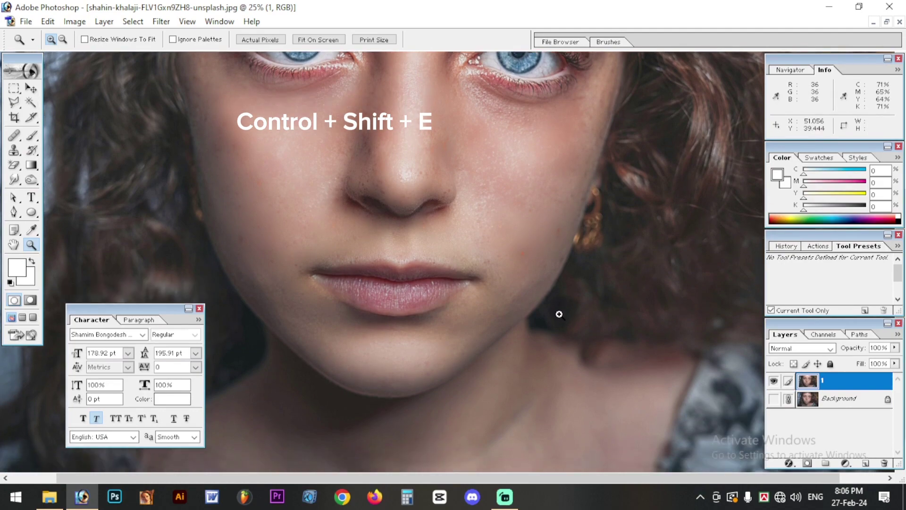
pyautogui.click(558, 314)
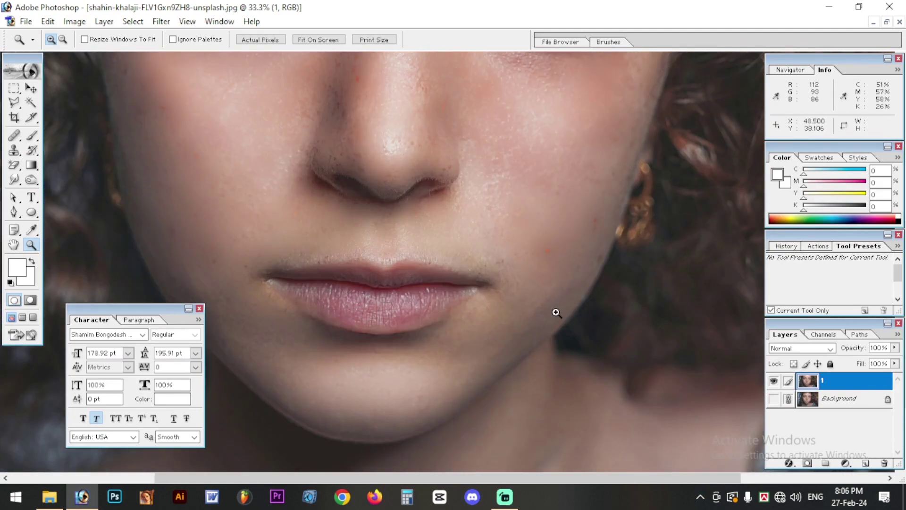
pyautogui.click(15, 138)
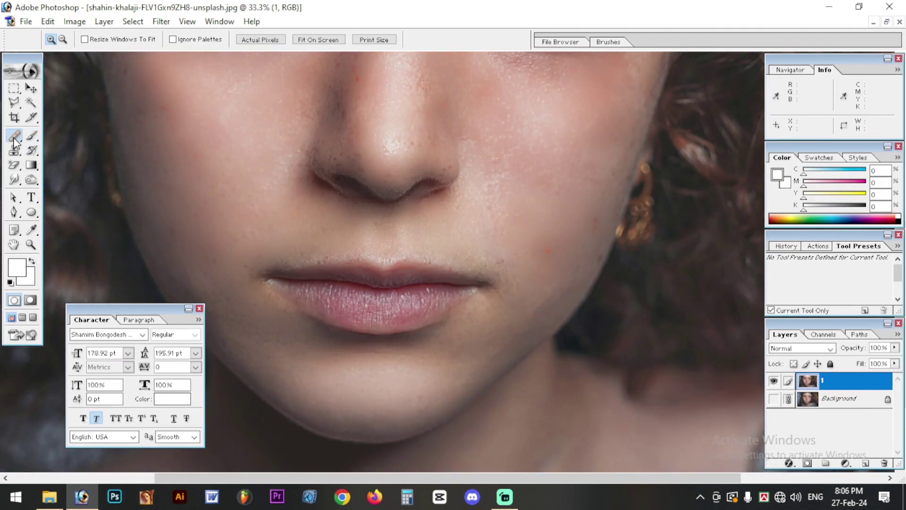
pyautogui.moveTo(15, 138); pyautogui.dragTo(67, 141)
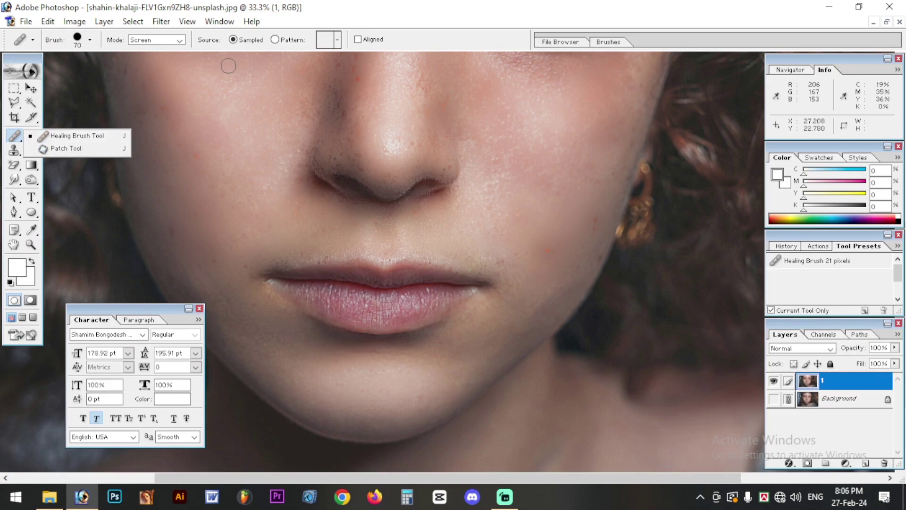
# Step: Set the Healing Brush mode to Screen and sample clean cheek skin as the source
pyautogui.click(66, 137)
pyautogui.click(159, 40)
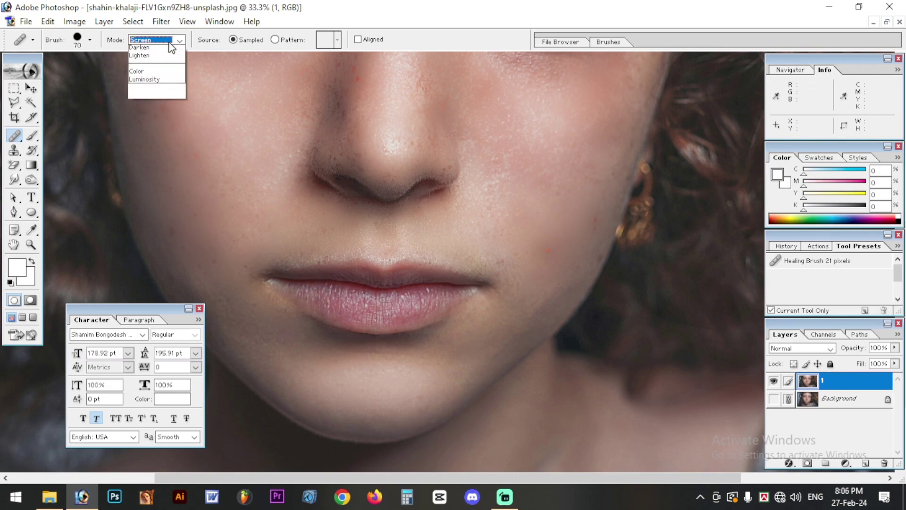
pyautogui.click(152, 50)
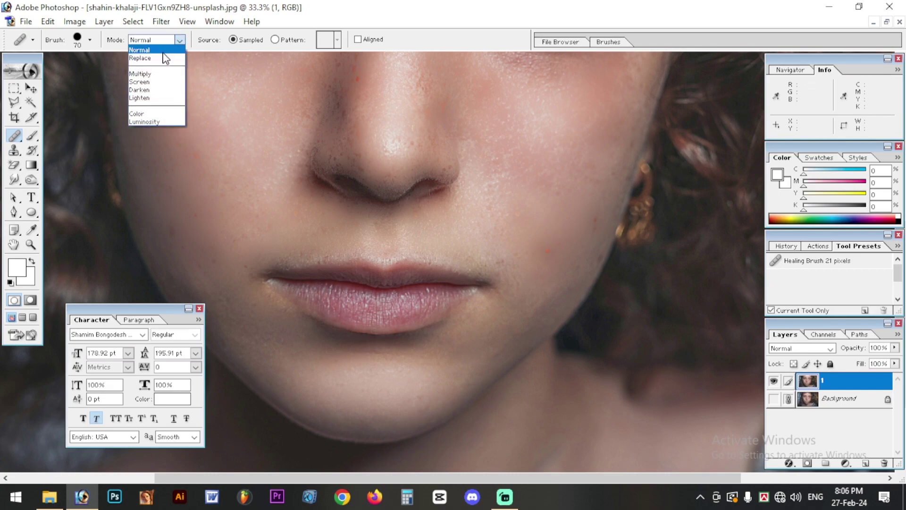
pyautogui.click(153, 83)
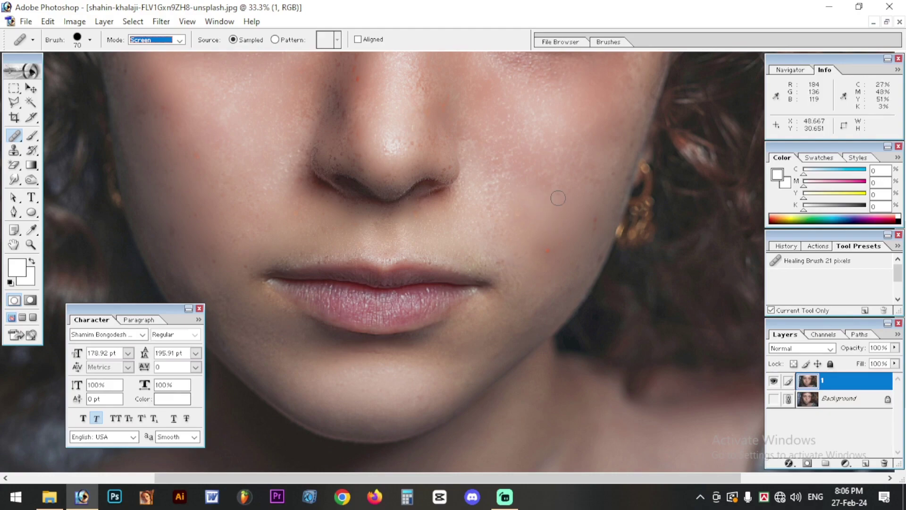
pyautogui.press('alt')
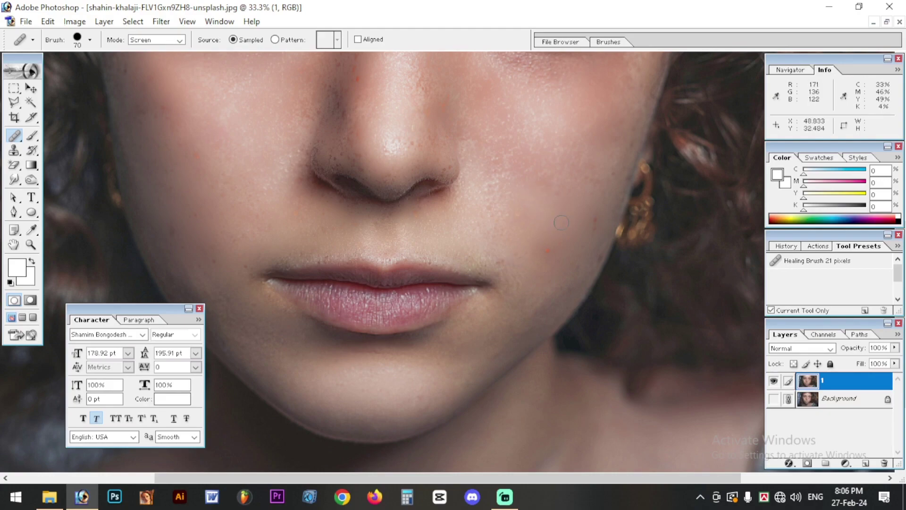
pyautogui.keyDown('alt'); pyautogui.click(549, 251); pyautogui.keyUp('alt')
# Step: Heal the blemishes on both cheeks, beside the nose, nostril and bridge, then fit the view
pyautogui.moveTo(597, 225); pyautogui.dragTo(601, 214)
pyautogui.click(560, 255)
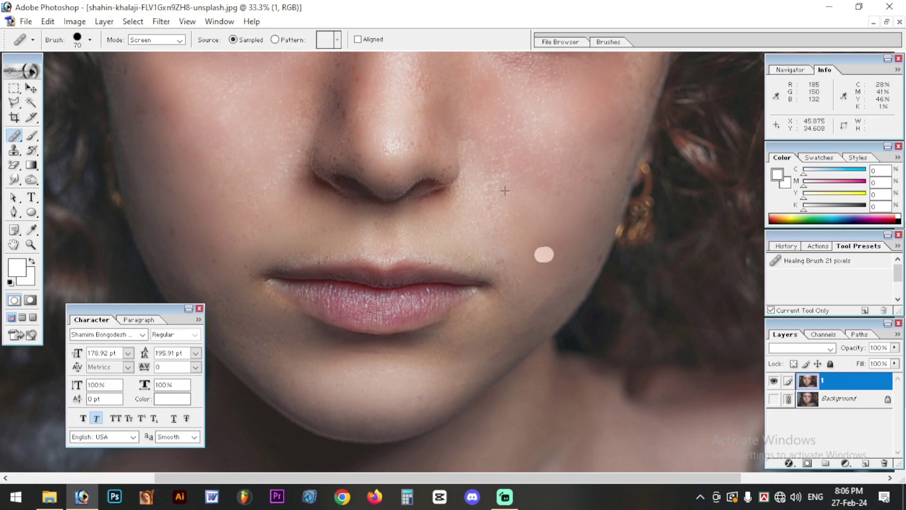
pyautogui.scroll(3, 473, 248)
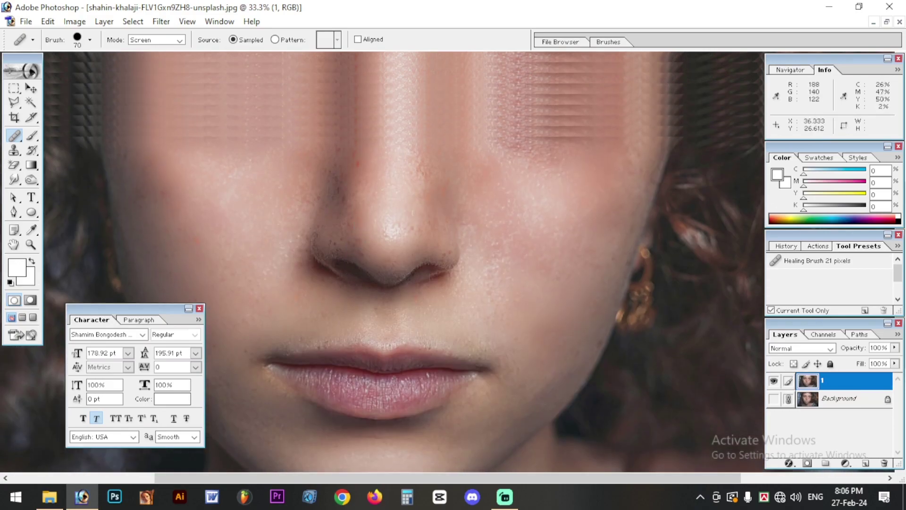
pyautogui.click(354, 154)
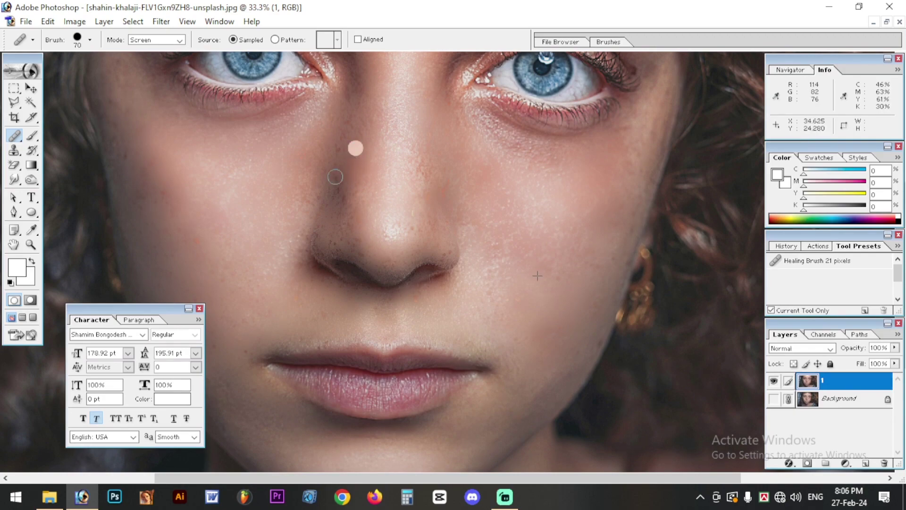
pyautogui.click(188, 239)
pyautogui.click(162, 194)
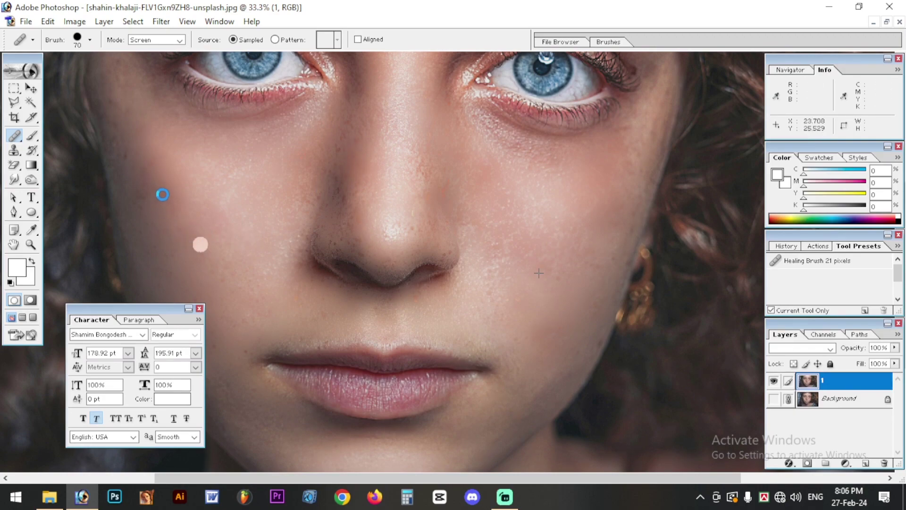
pyautogui.click(345, 210)
pyautogui.click(352, 216)
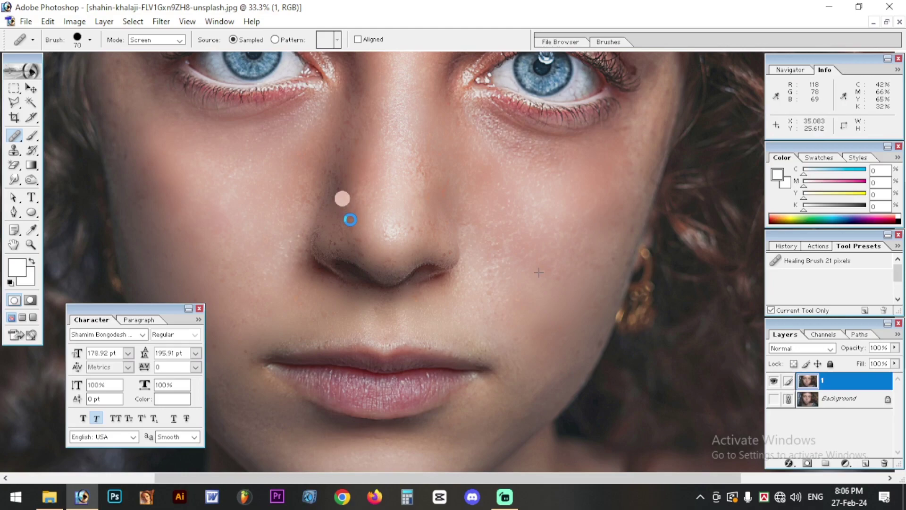
pyautogui.click(445, 254)
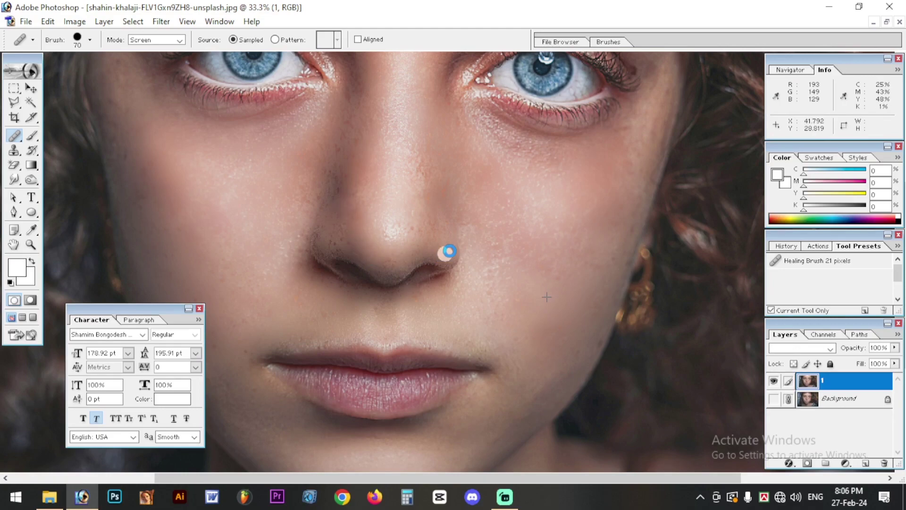
pyautogui.click(348, 143)
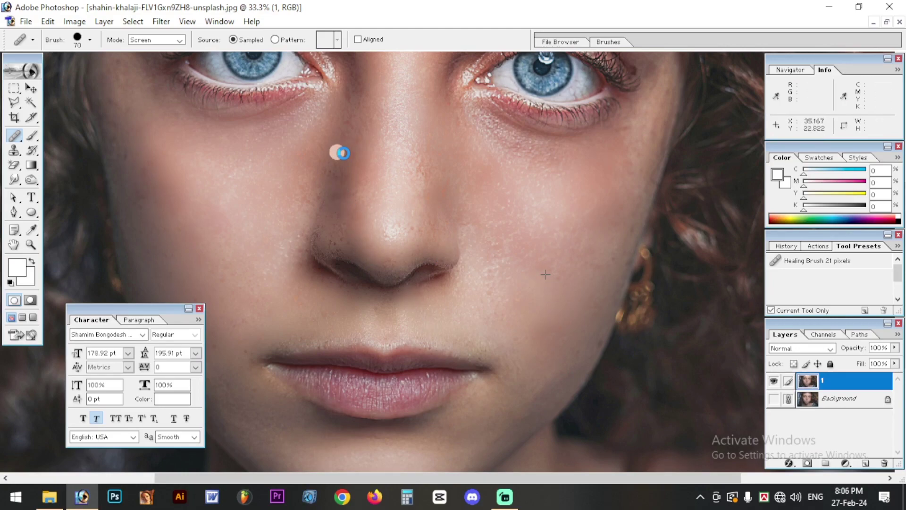
pyautogui.hotkey('ctrl', '0')
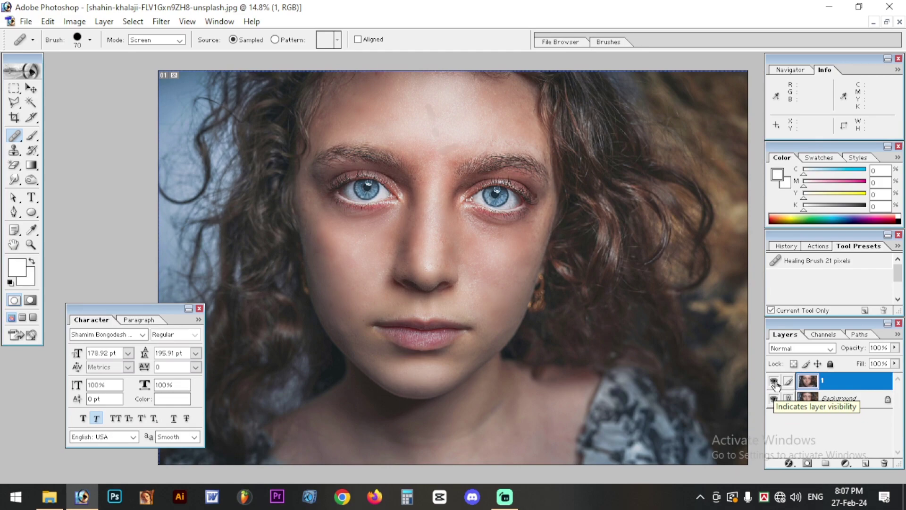
# Step: Hide Layer 1 to compare the retouch against the original freckled Background
pyautogui.click(774, 381)
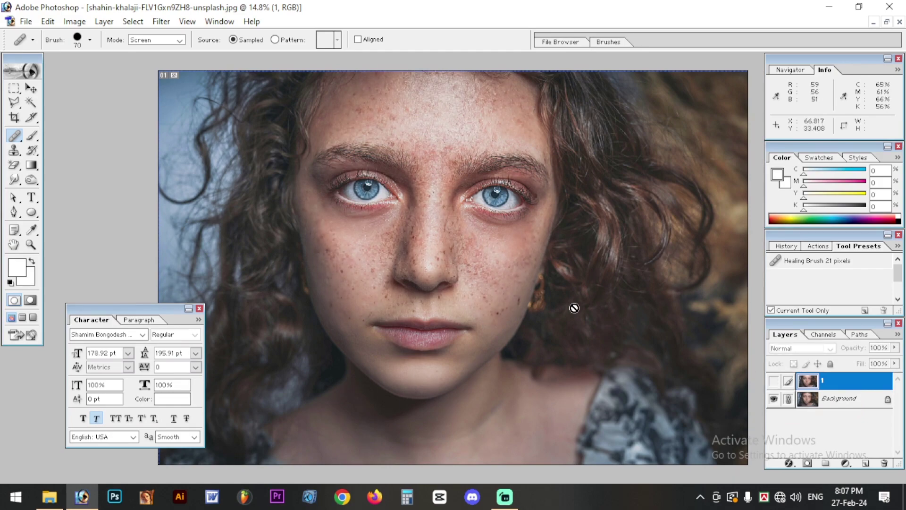